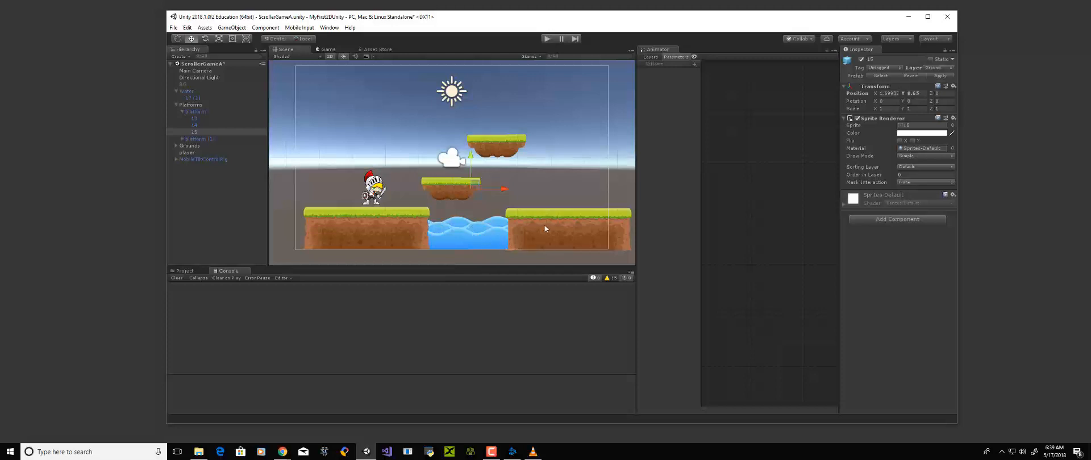
- Tint the parent Water sprite red in its Sprite Renderer colour
left_click(461, 233)
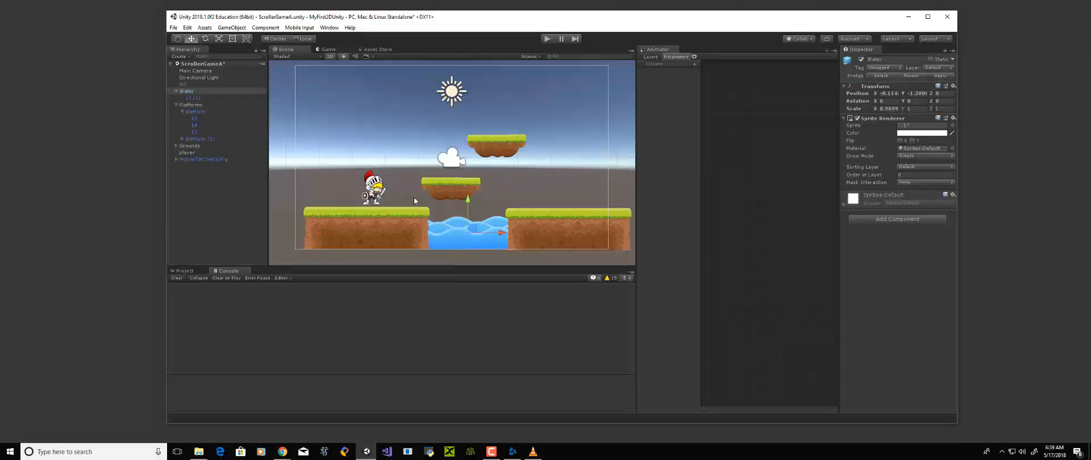
left_click(188, 93)
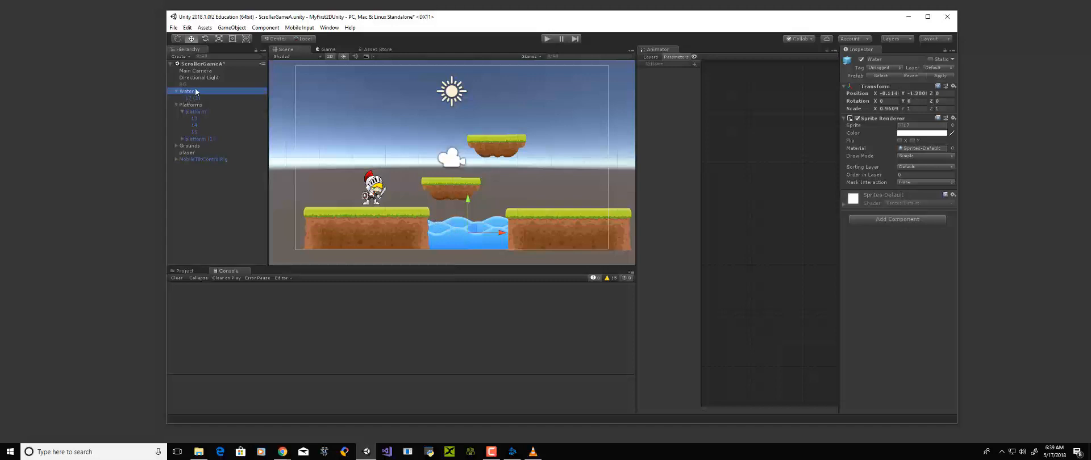
left_click(197, 98)
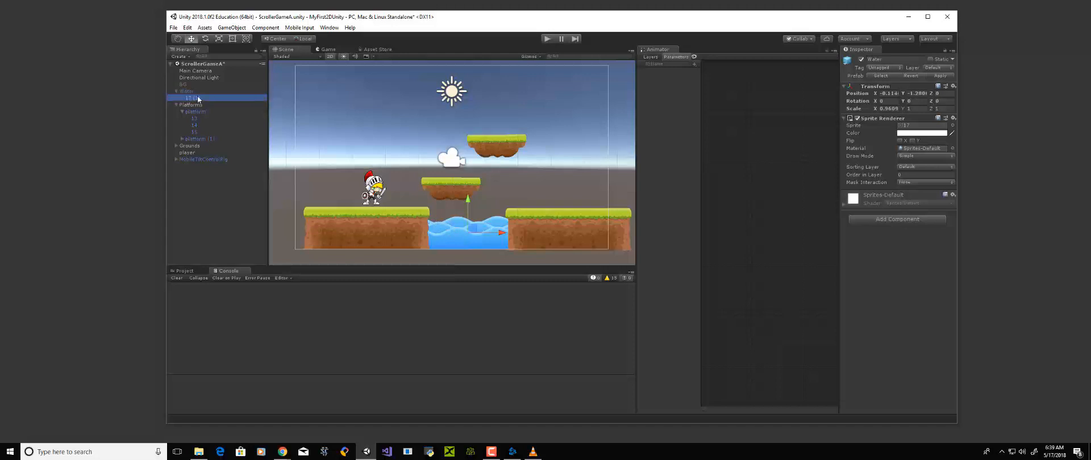
left_click(195, 92)
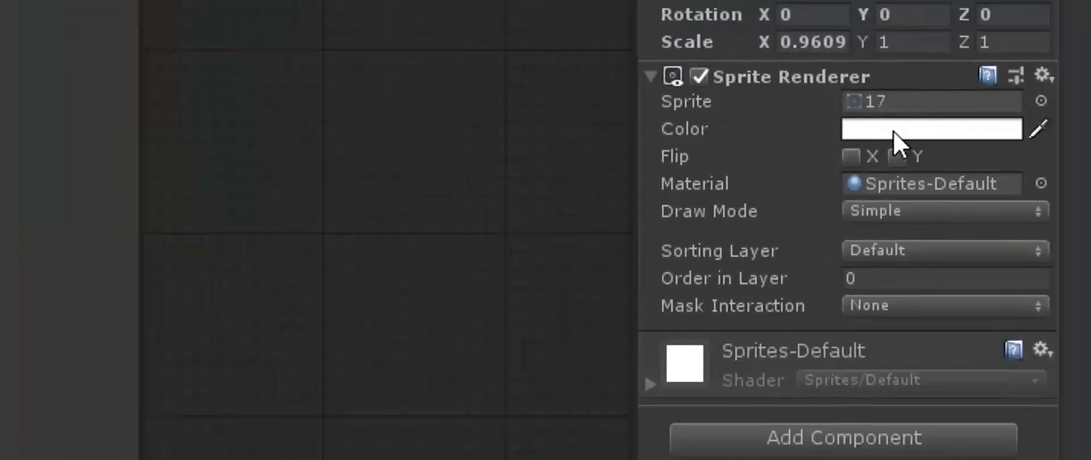
left_click(73, 59)
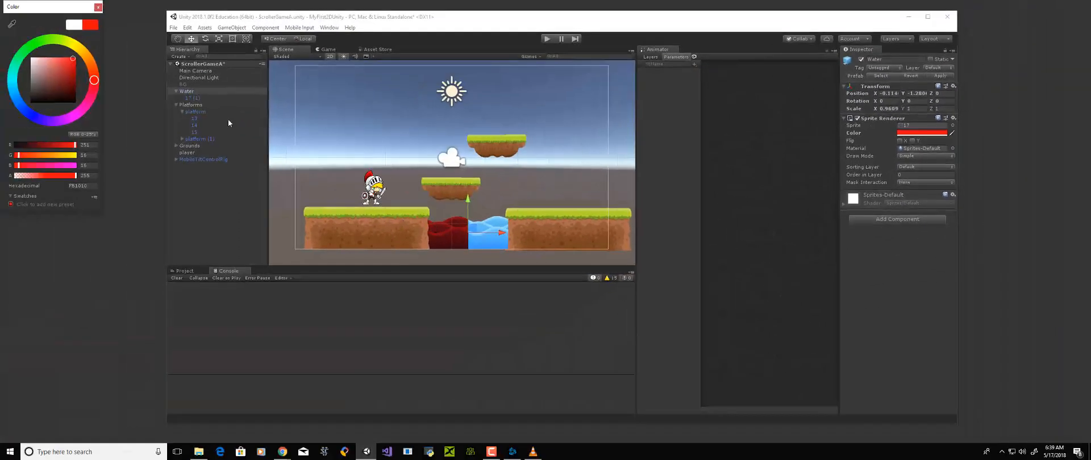
left_click_drag(75, 59, 80, 58)
- Tint the child water sprite 17 (1) pure red, FF0000, and close the colour picker
left_click(201, 97)
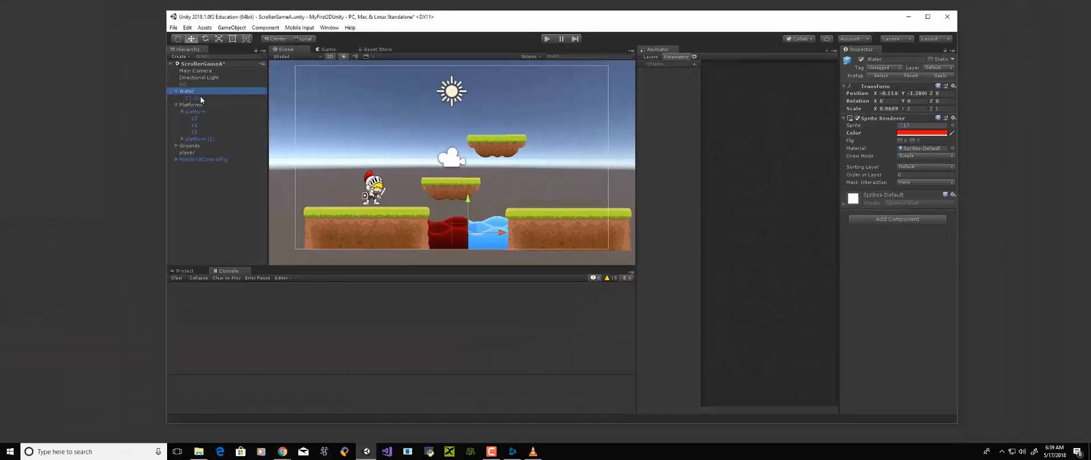
left_click(196, 98)
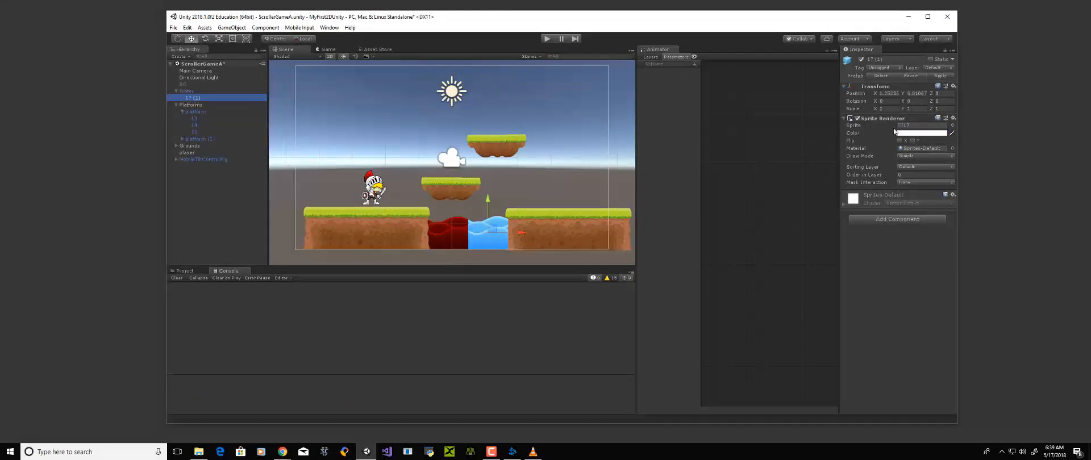
left_click(921, 133)
left_click_drag(69, 76, 84, 59)
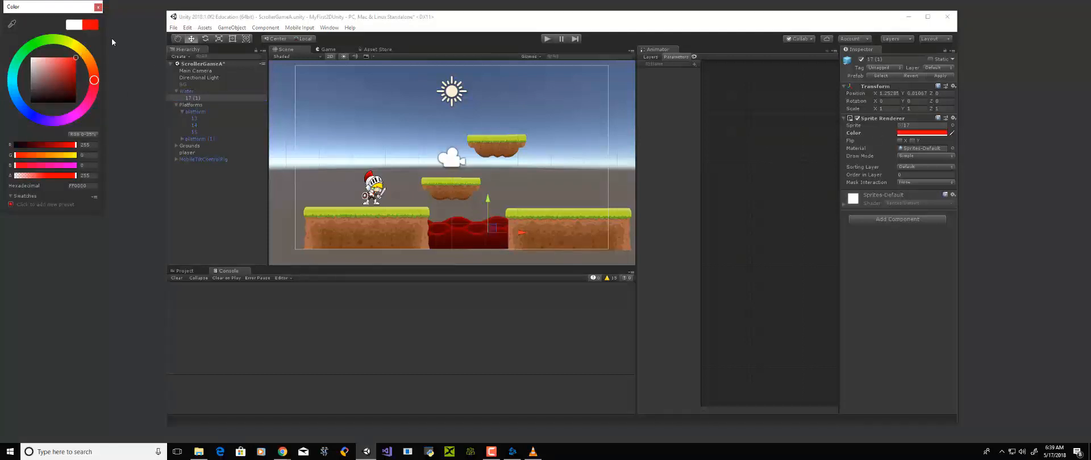
left_click(98, 8)
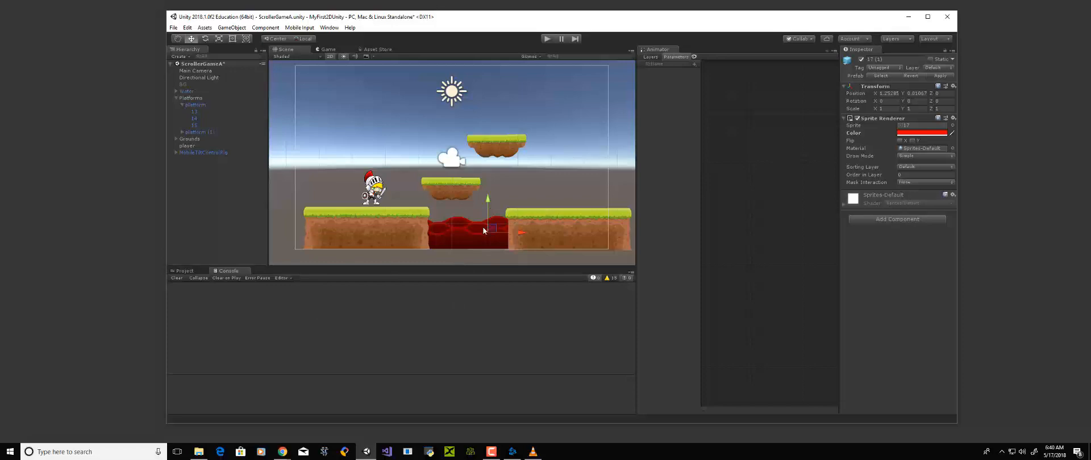
- Import the ParticleSystems standard package into the project with its preselected files
left_click(192, 271)
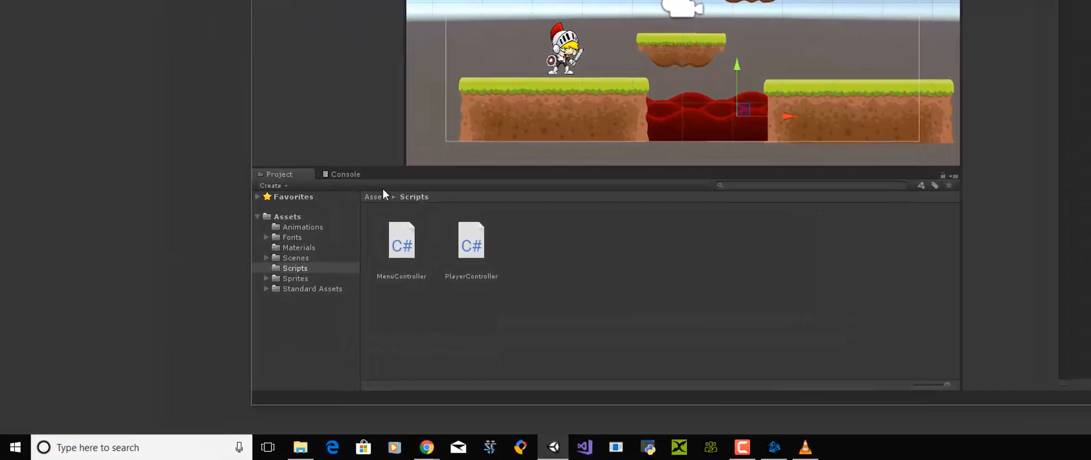
left_click(322, 290)
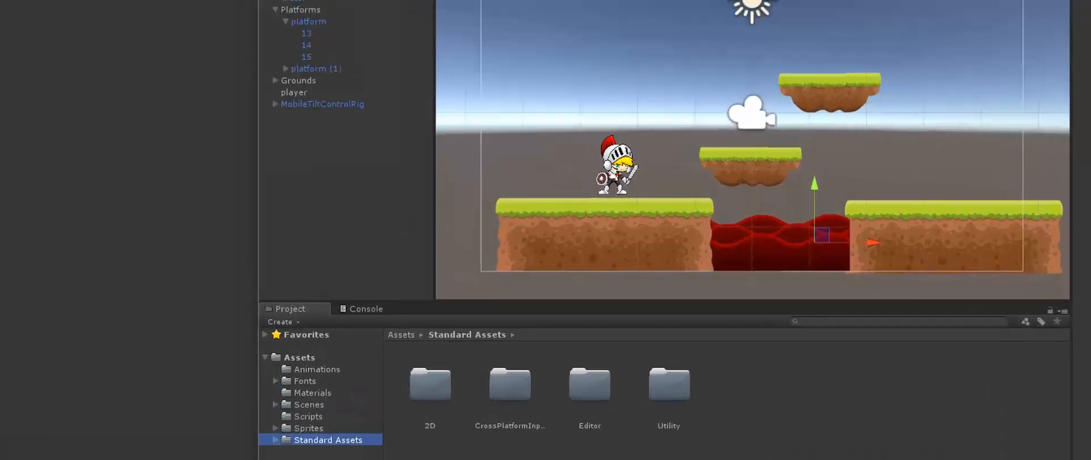
left_click(357, 60)
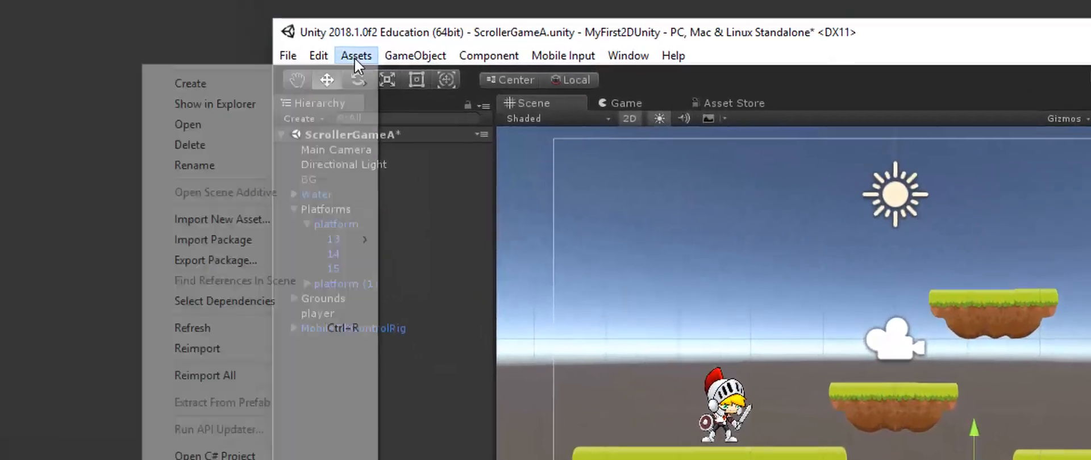
mouse_move(318, 245)
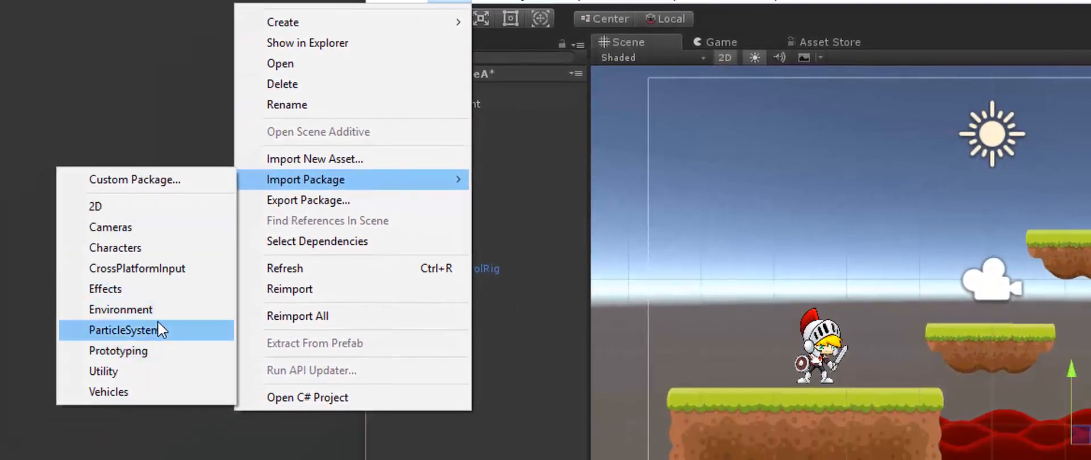
left_click(165, 330)
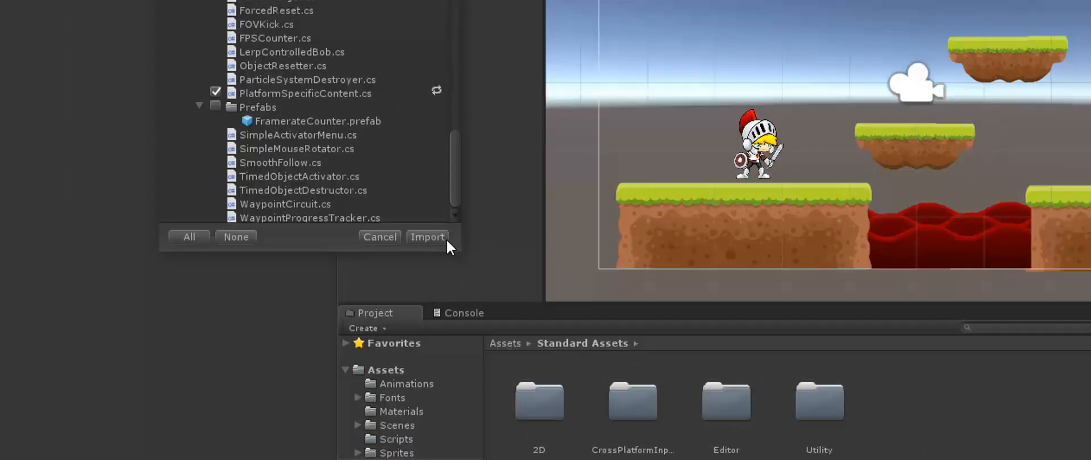
left_click(438, 239)
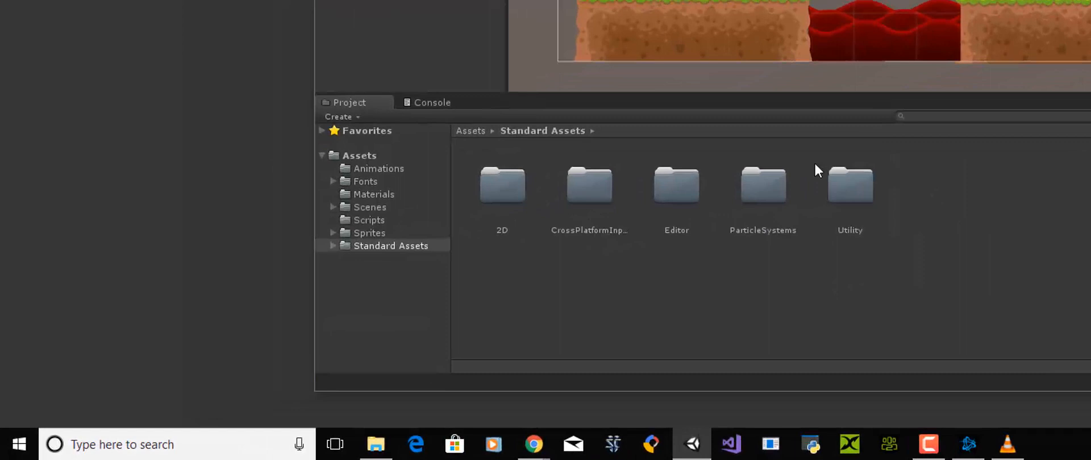
- Add the Smoke prefab from Standard Assets > ParticleSystems > Prefabs to the scene as a top-level object
left_click(404, 315)
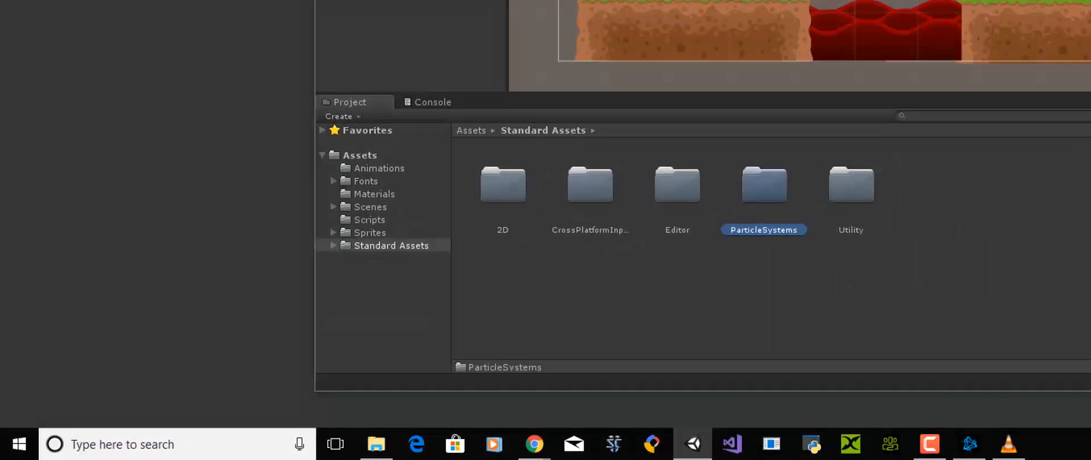
key("F10")
double_click(760, 175)
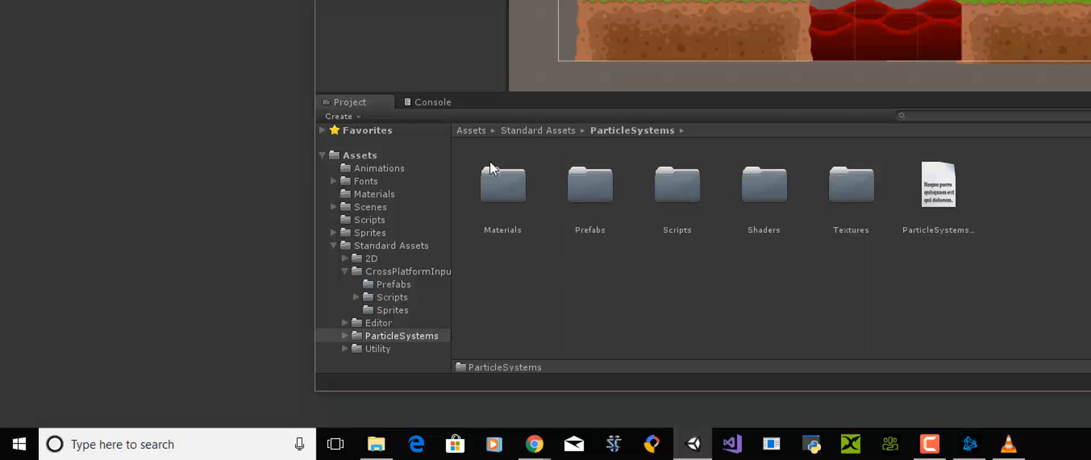
left_click(360, 155)
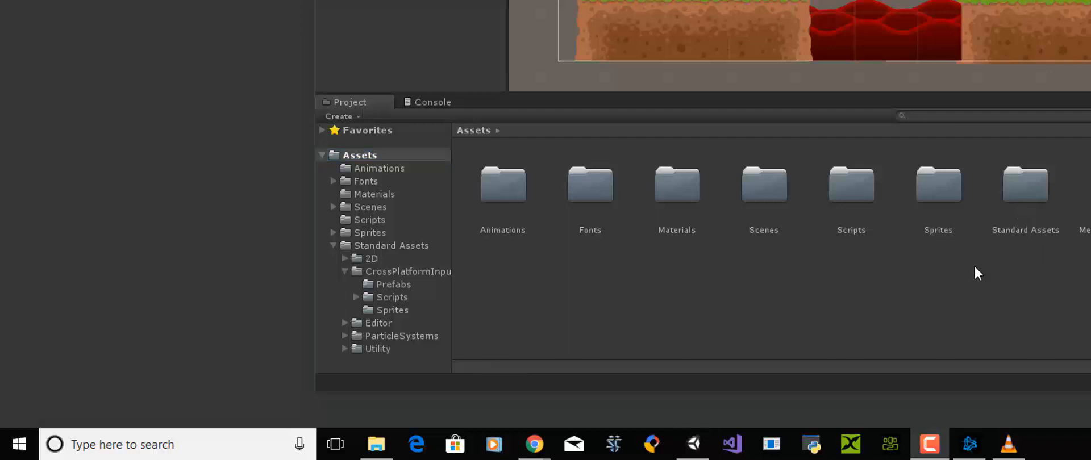
double_click(1024, 191)
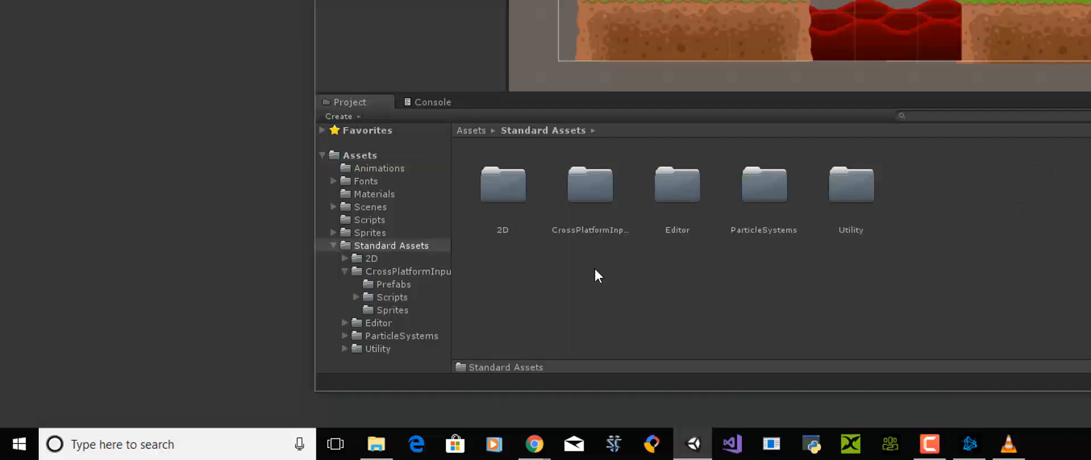
double_click(768, 205)
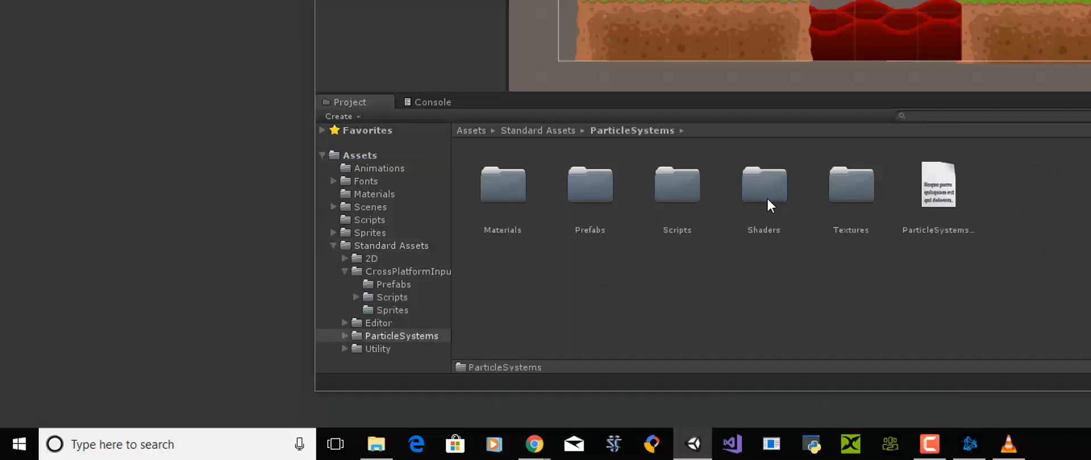
double_click(587, 185)
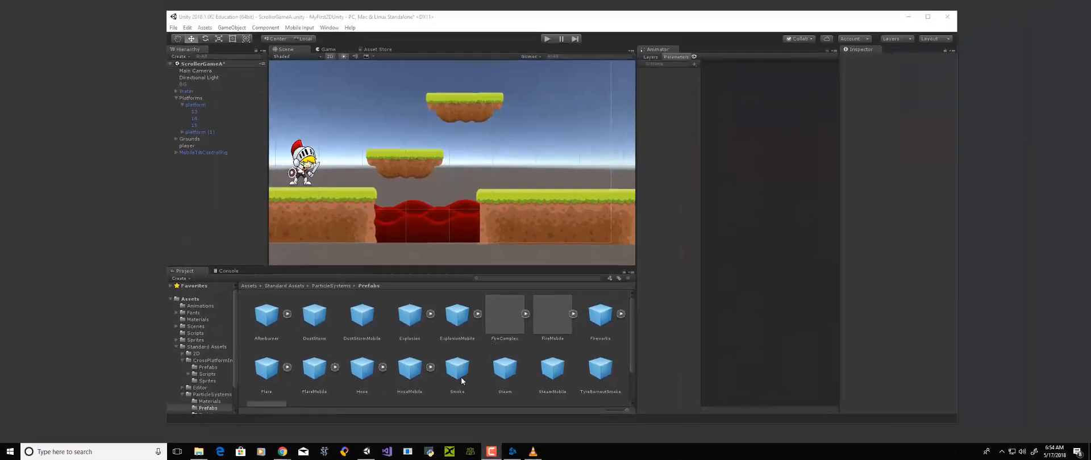
left_click_drag(462, 380, 218, 176)
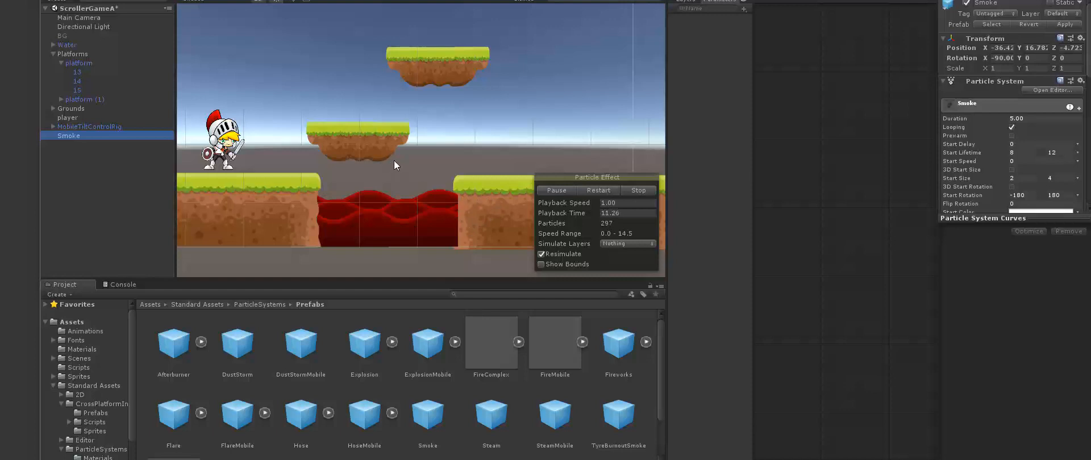
- Move the Smoke effect over to the red lava pit, to about X -0.1 and Y -1
scroll(393, 160, "down", 10)
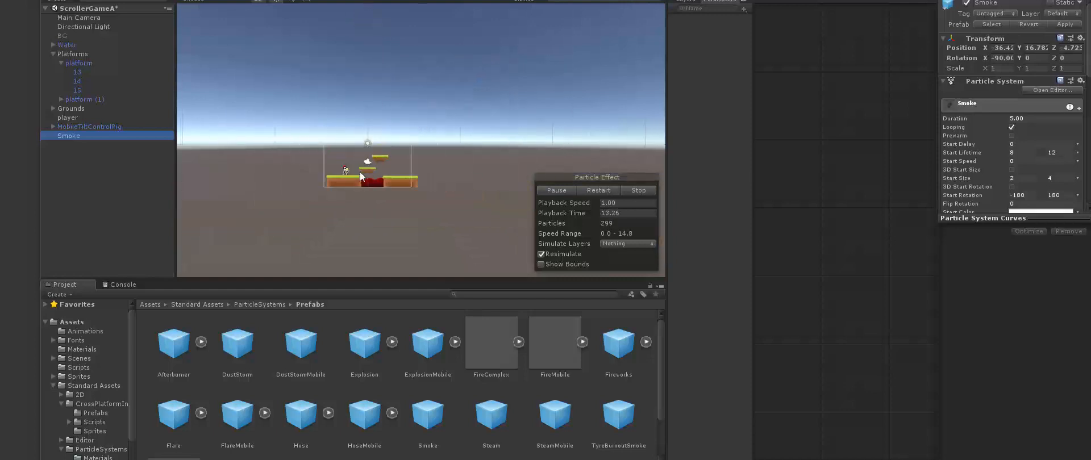
scroll(359, 171, "down", 5)
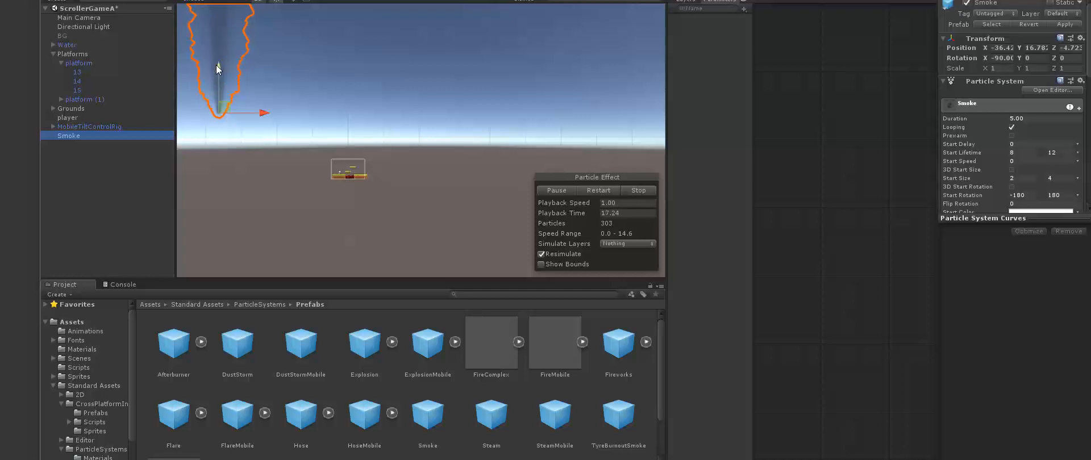
left_click_drag(217, 68, 215, 126)
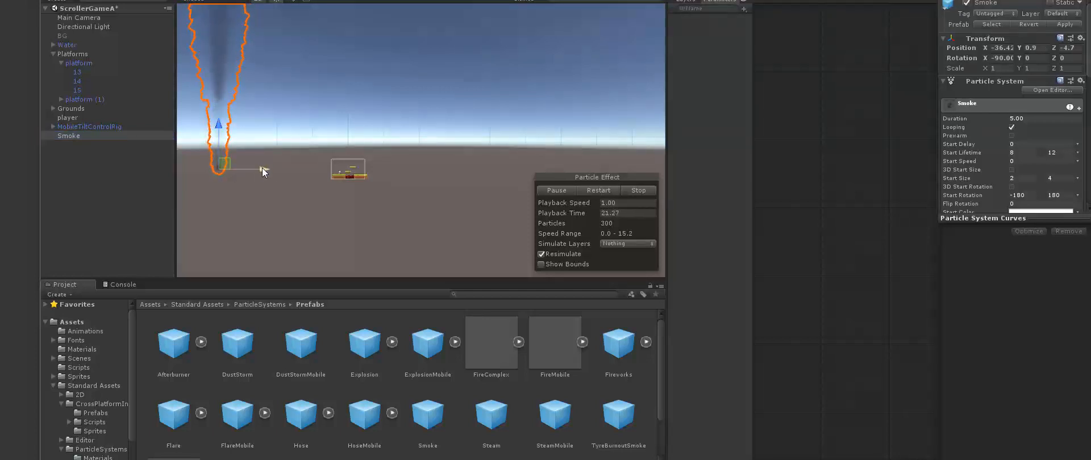
left_click_drag(263, 170, 392, 169)
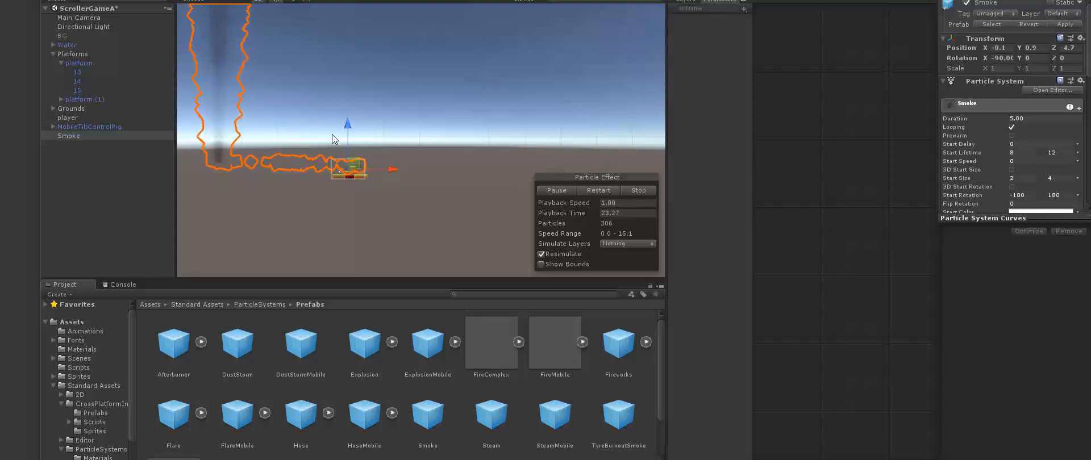
left_click_drag(349, 126, 349, 132)
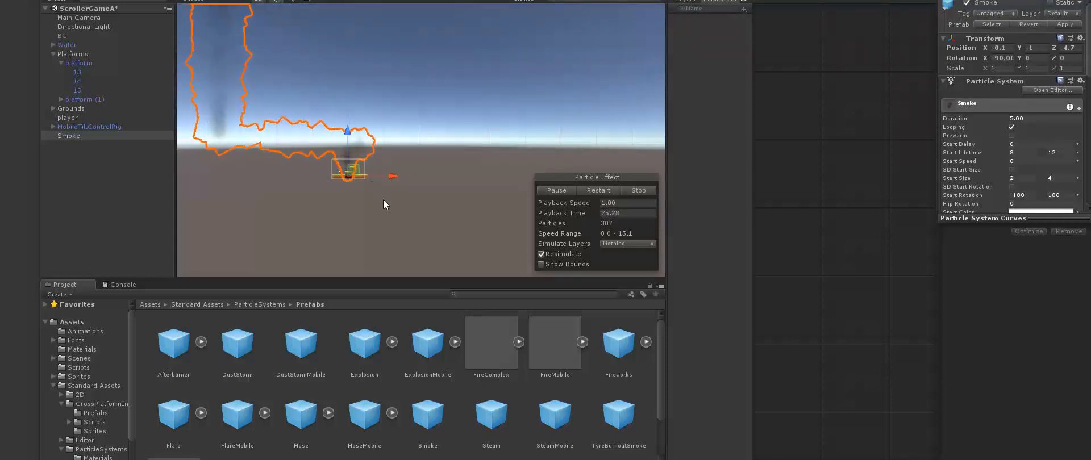
- Reposition the Smoke emitter just below the middle of the lava pit, at about X 0.6 and Y -2.15
key("f")
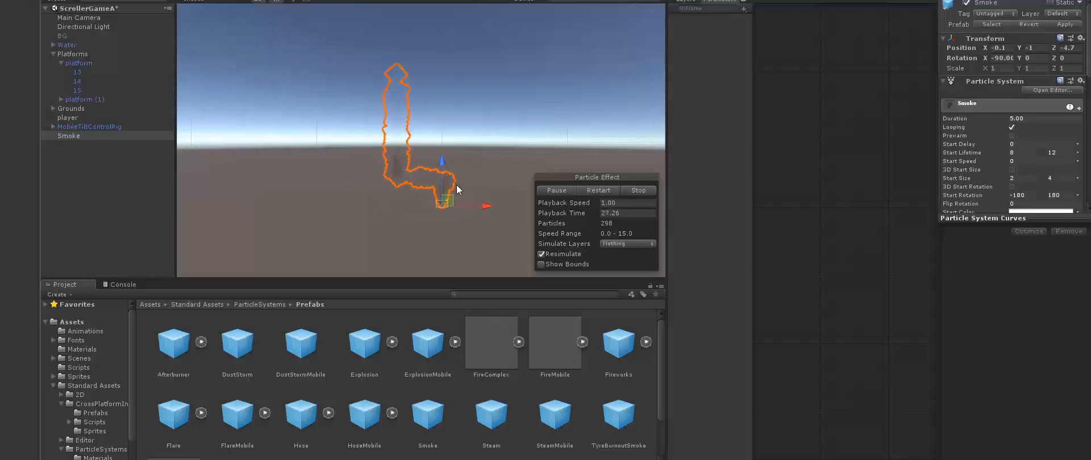
double_click(76, 138)
scroll(452, 220, "down", 4)
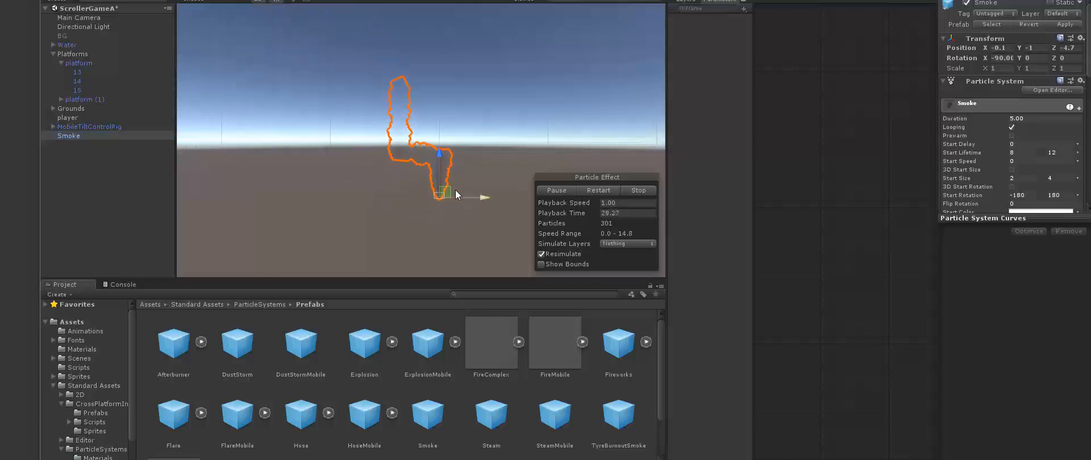
scroll(455, 195, "up", 5)
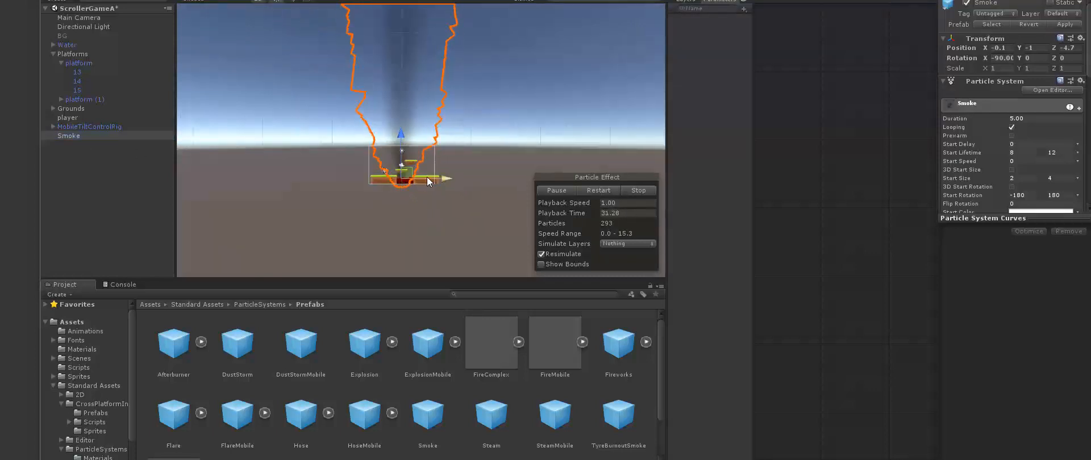
scroll(406, 197, "up", 10)
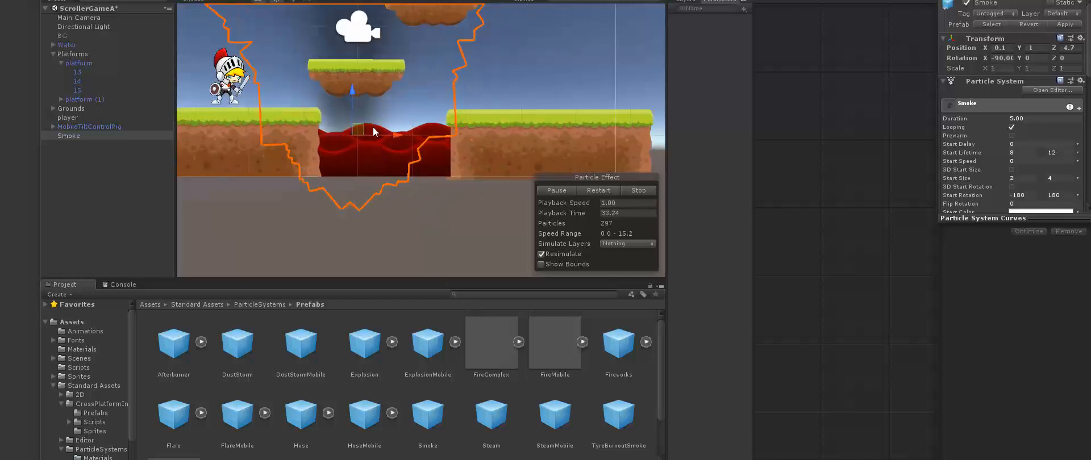
left_click_drag(353, 92, 345, 152)
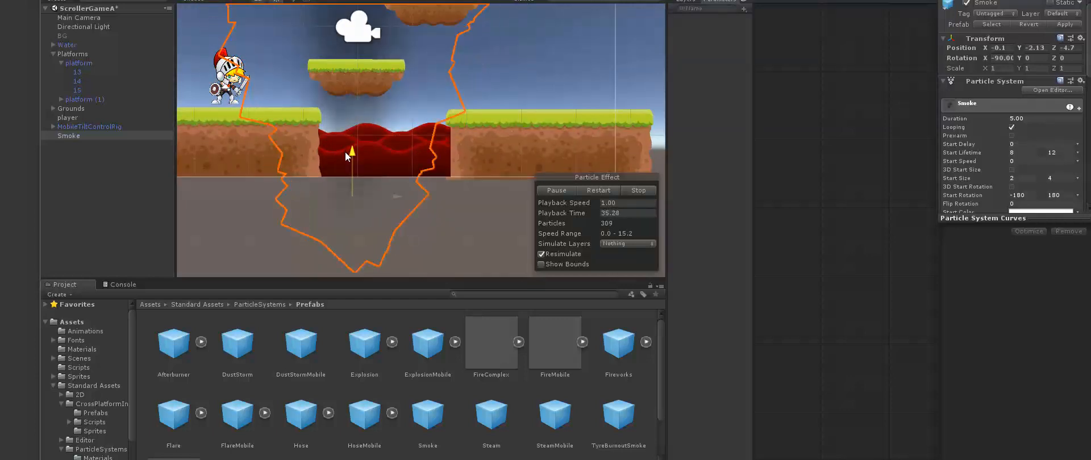
left_click_drag(398, 196, 436, 189)
scroll(458, 155, "up", 1)
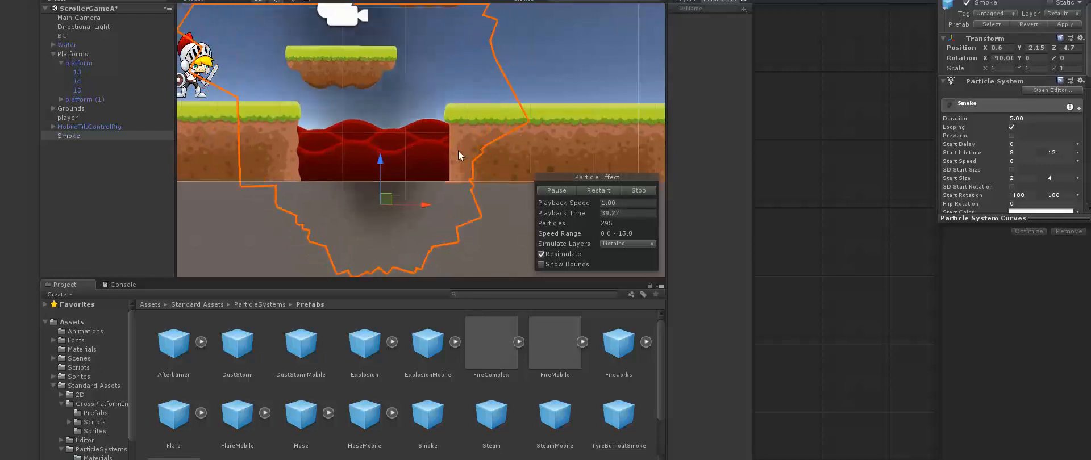
- Widen the Inspector and enlarge its Particle System settings area for the Smoke object
scroll(458, 151, "down", 4)
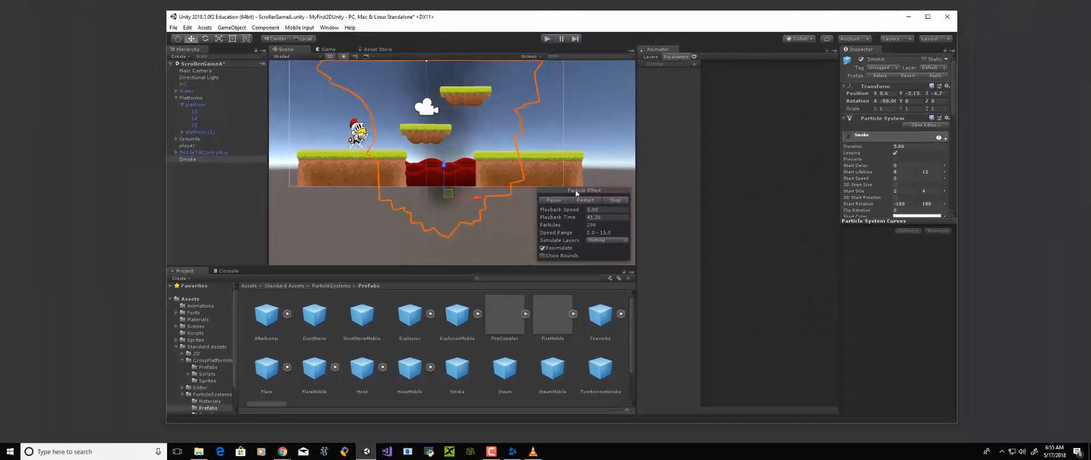
left_click_drag(840, 121, 746, 121)
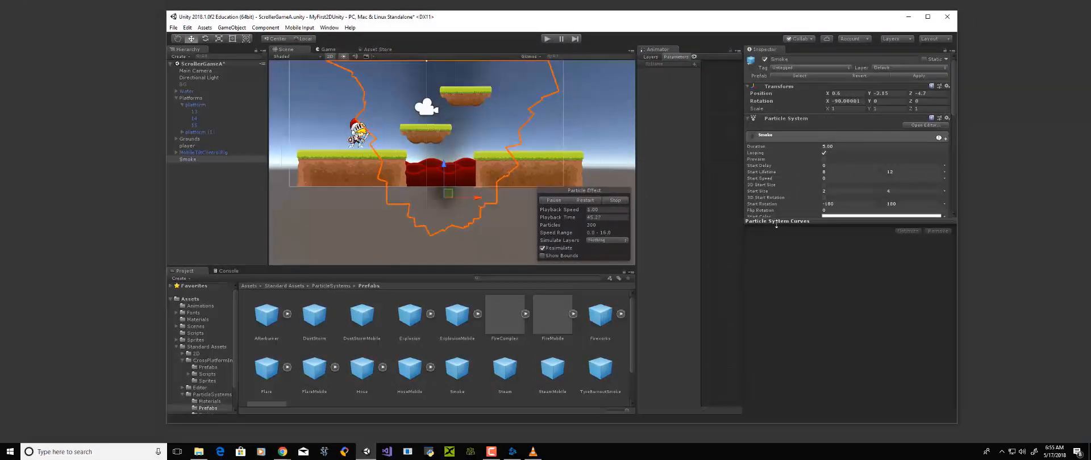
left_click_drag(776, 224, 777, 361)
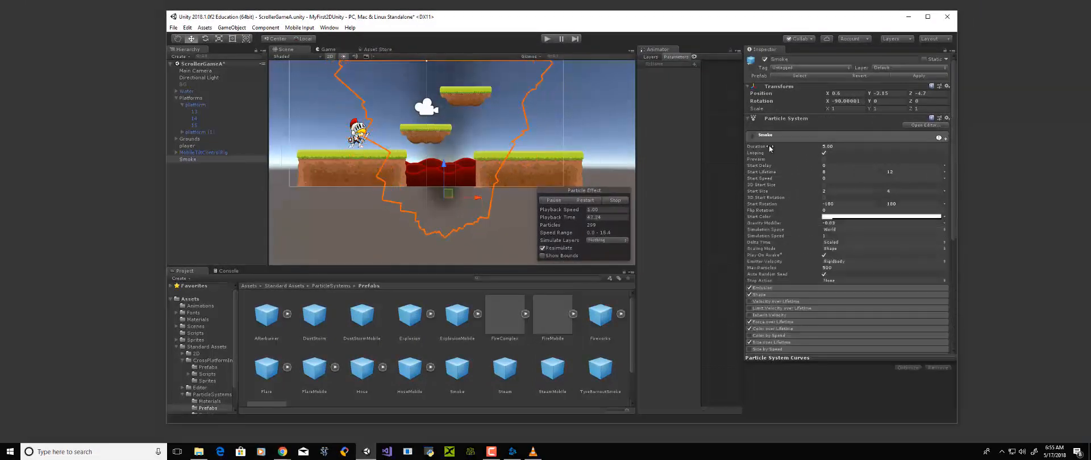
- Remove the Particle System Multiplier and Particle System Destroyer scripts from the Smoke object
scroll(803, 203, "down", 5)
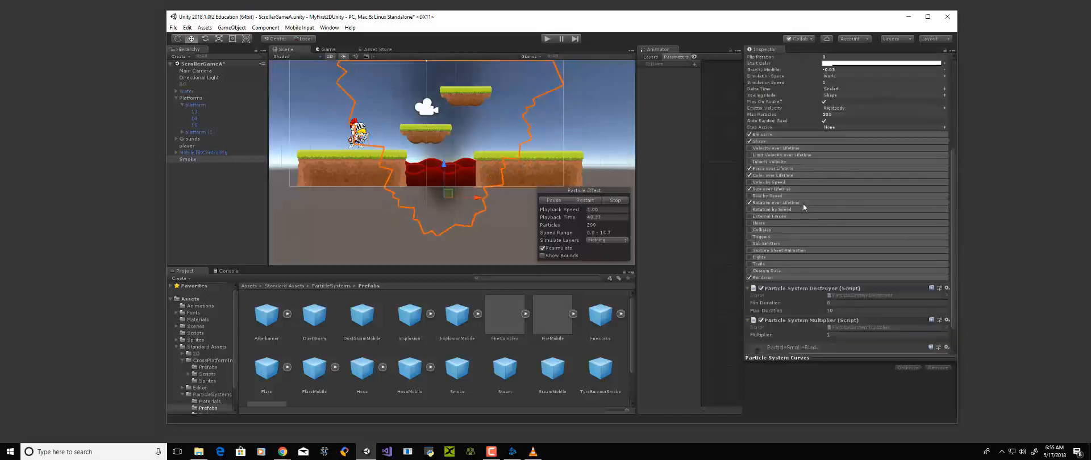
scroll(801, 216, "down", 2)
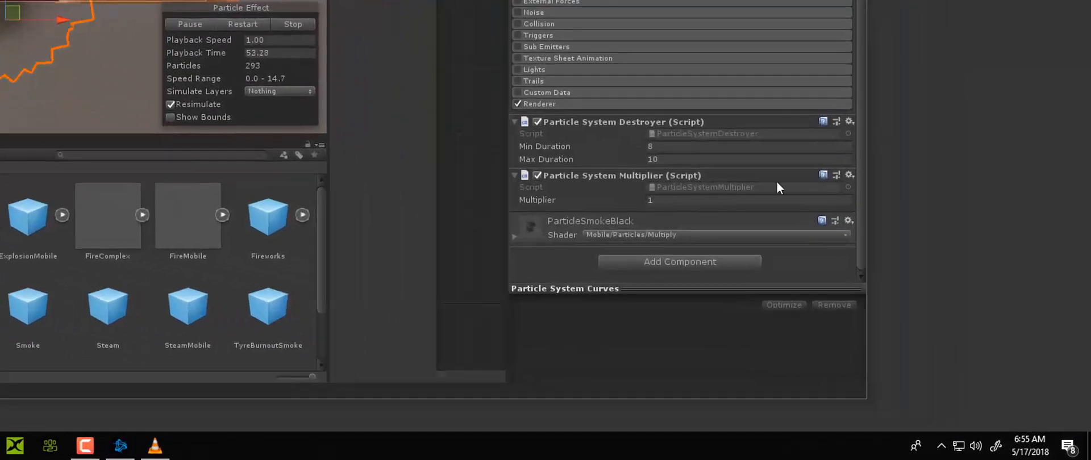
left_click(849, 174)
left_click(890, 227)
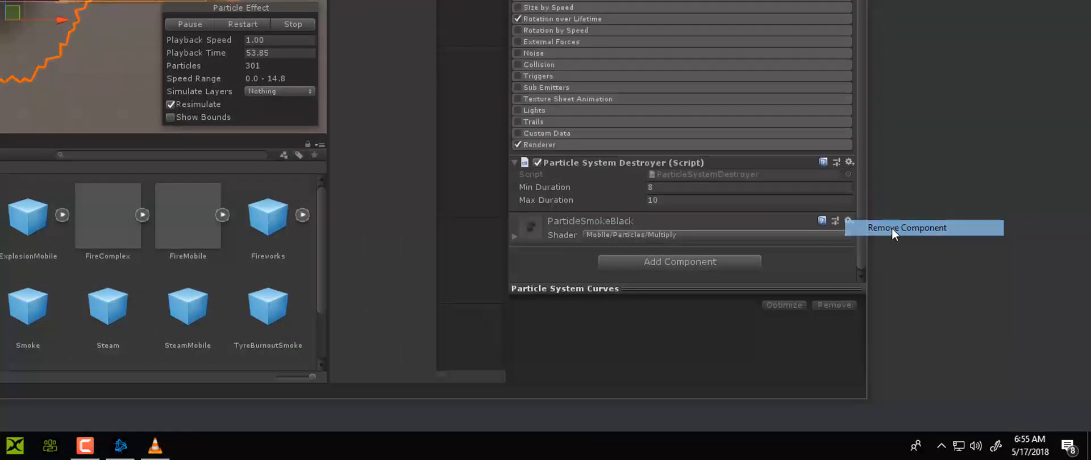
left_click(849, 162)
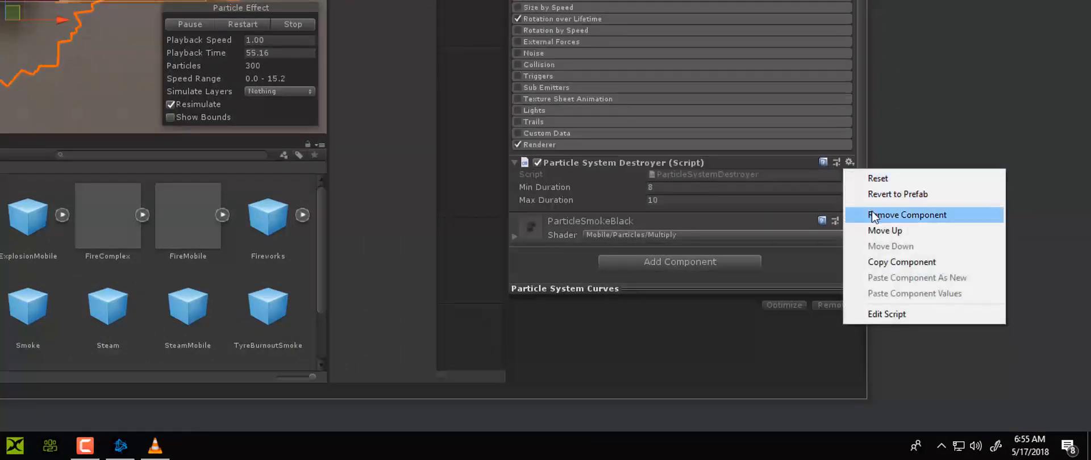
left_click(887, 215)
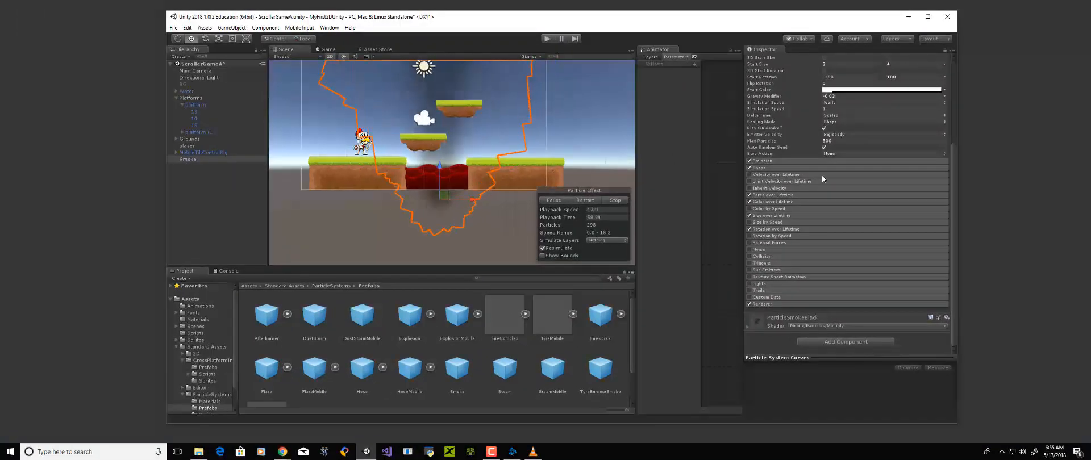
- Set the Smoke particle system's Duration to 1
scroll(756, 150, "up", 4)
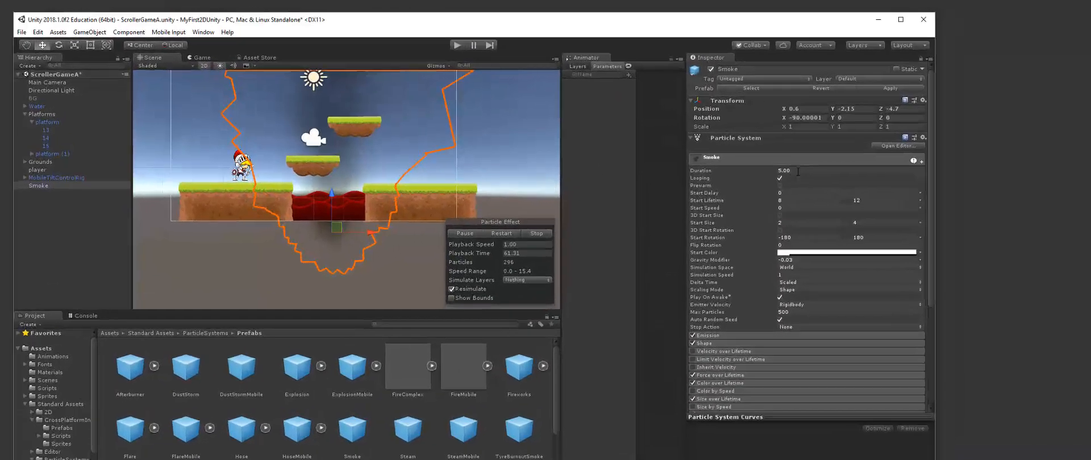
left_click(837, 149)
type("1")
key("Return")
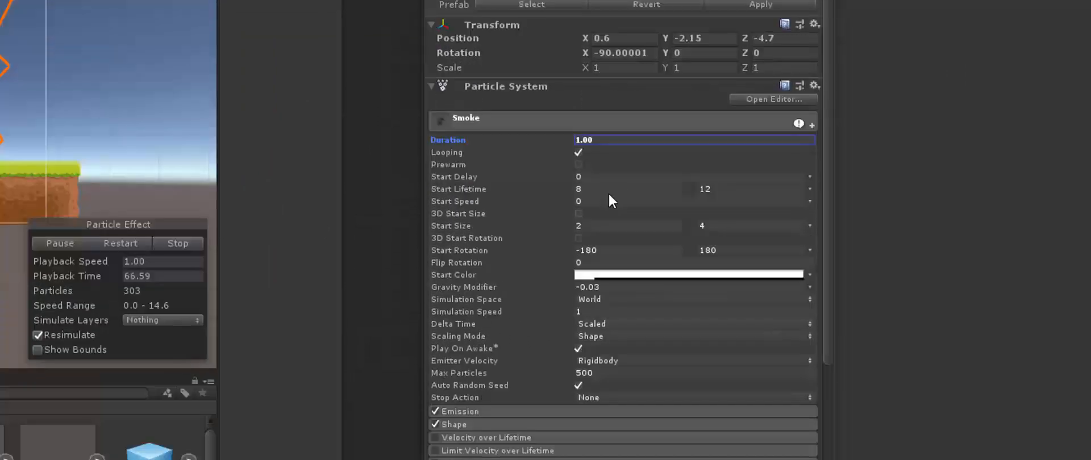
- Set the Smoke particles' Start Lifetime range to 0.0001 minimum and 8 maximum
left_click(547, 190)
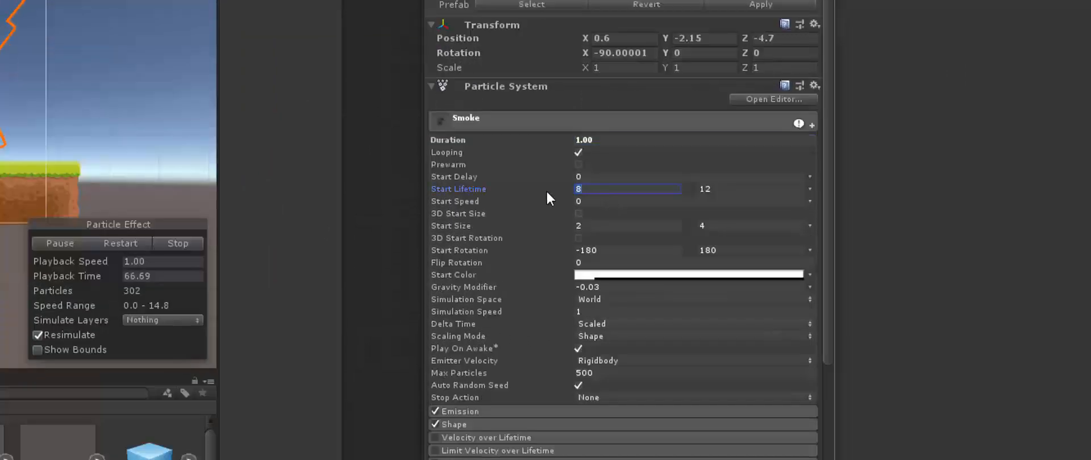
type("0.0001")
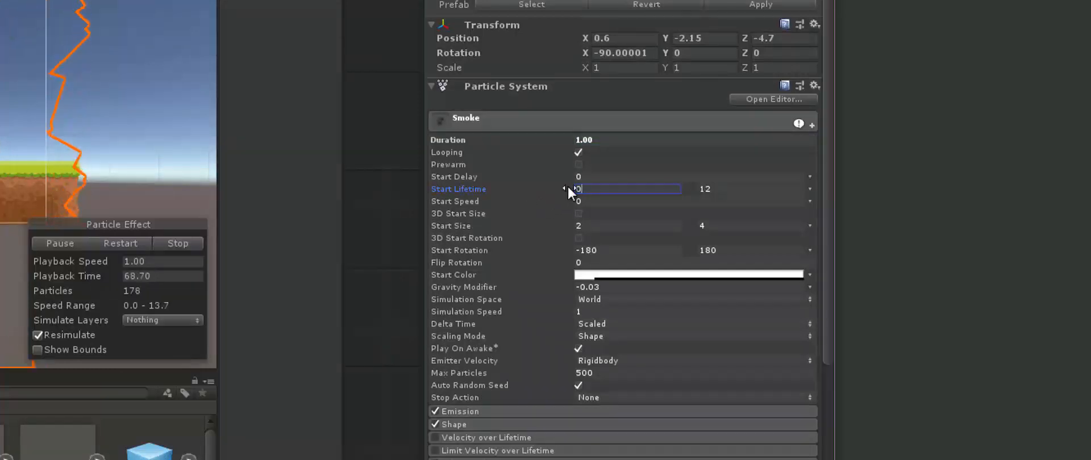
key("Tab")
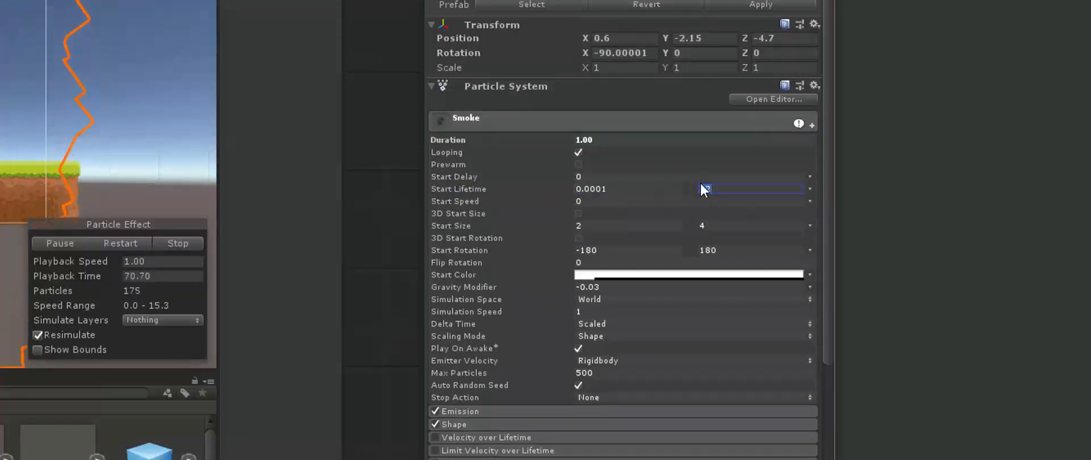
key("BackSpace")
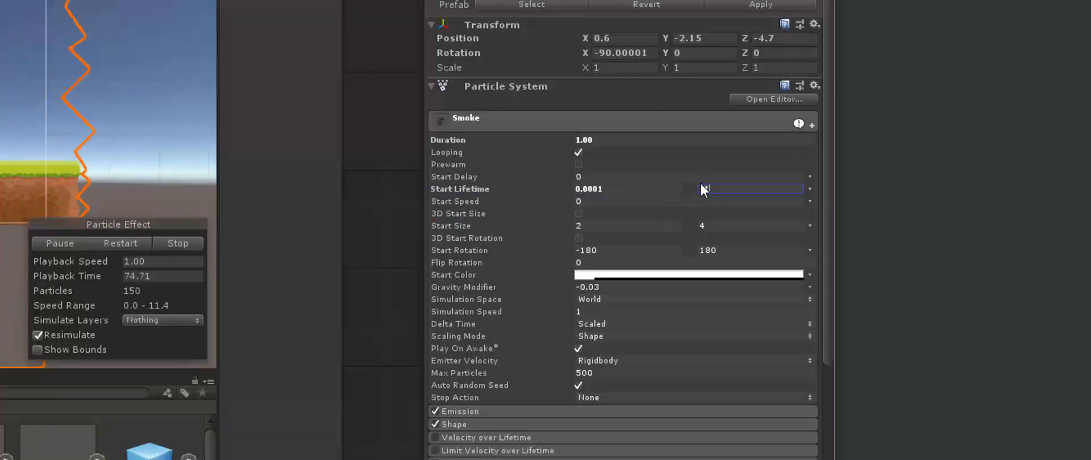
type("11")
key("BackSpace")
key("BackSpace")
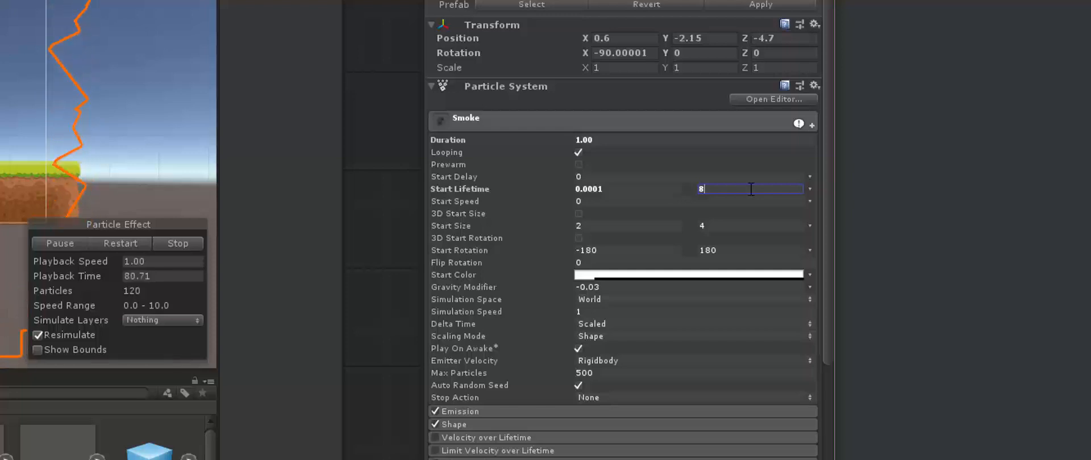
- Set the Smoke particles' Start Size range to 0 minimum and 3 maximum
left_click(620, 226)
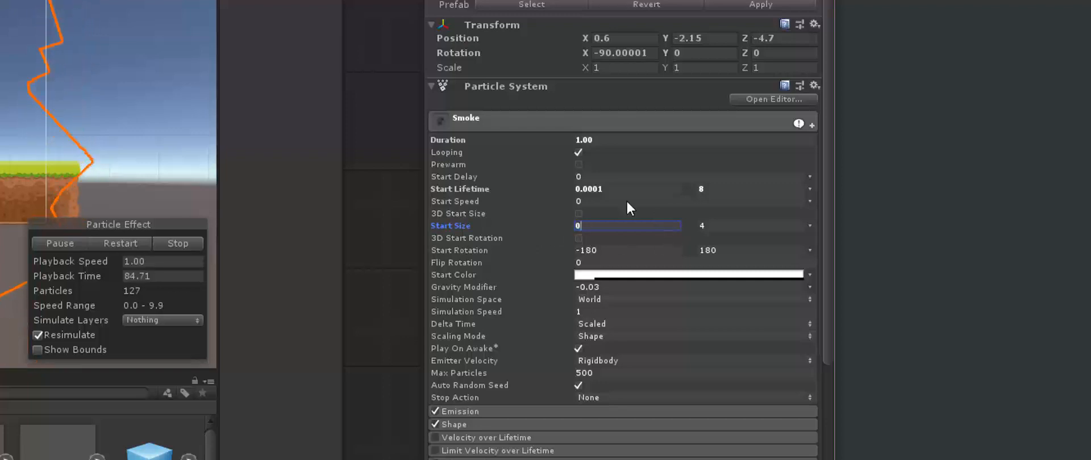
type("0")
left_click(729, 227)
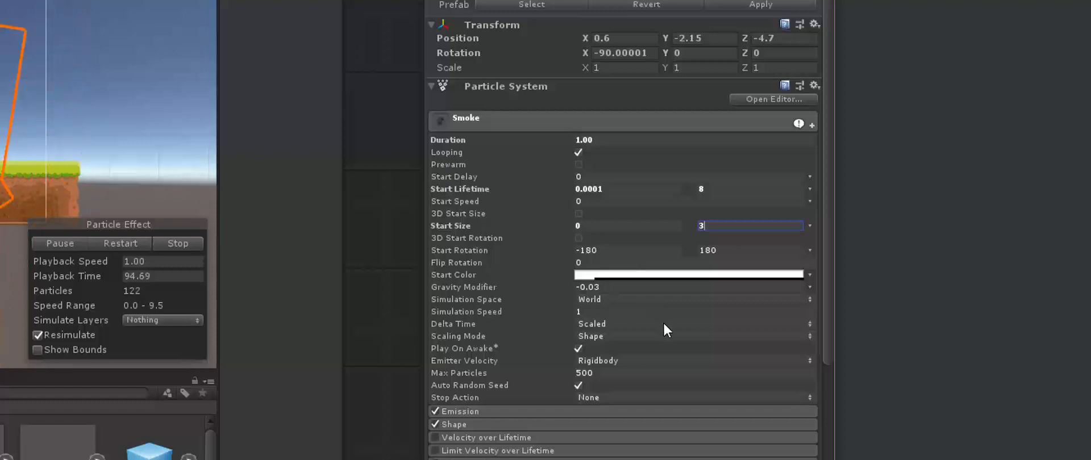
- Try Simulation Speed values of 0.5 and 0.2 for the Smoke effect, settling on 0.3
left_click(641, 313)
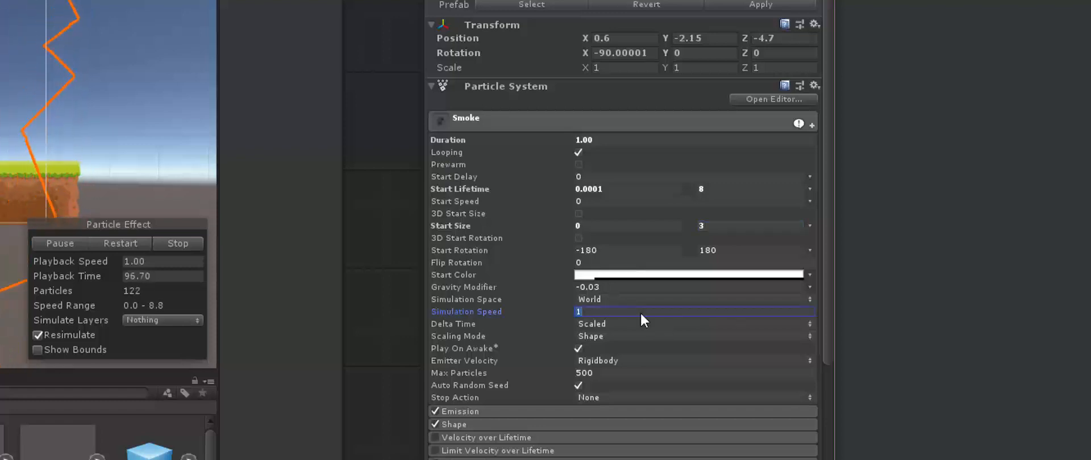
type(".5")
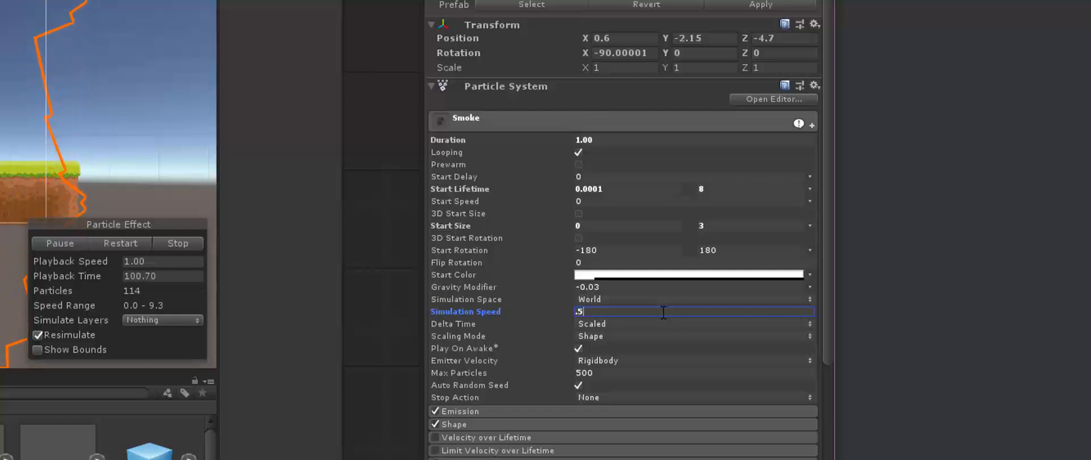
key("BackSpace")
key("BackSpace")
type(".2")
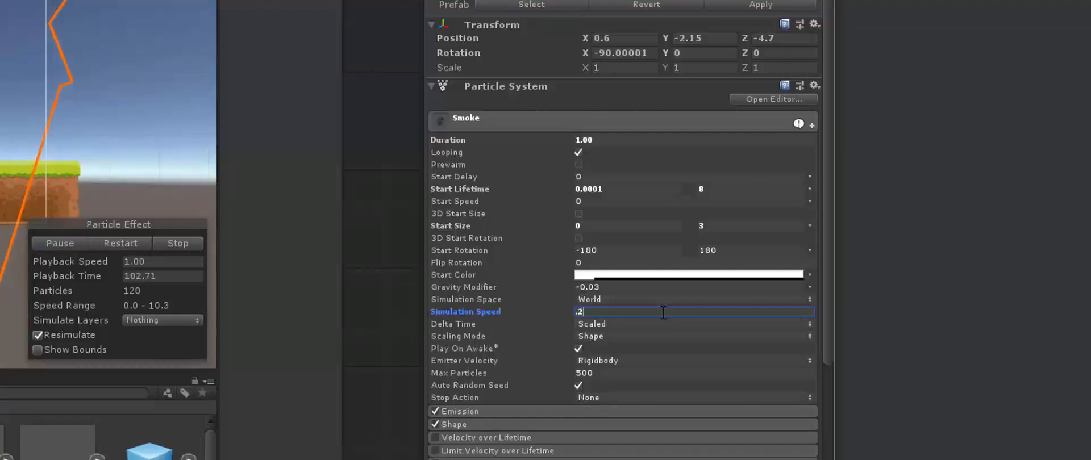
key("BackSpace")
key("BackSpace")
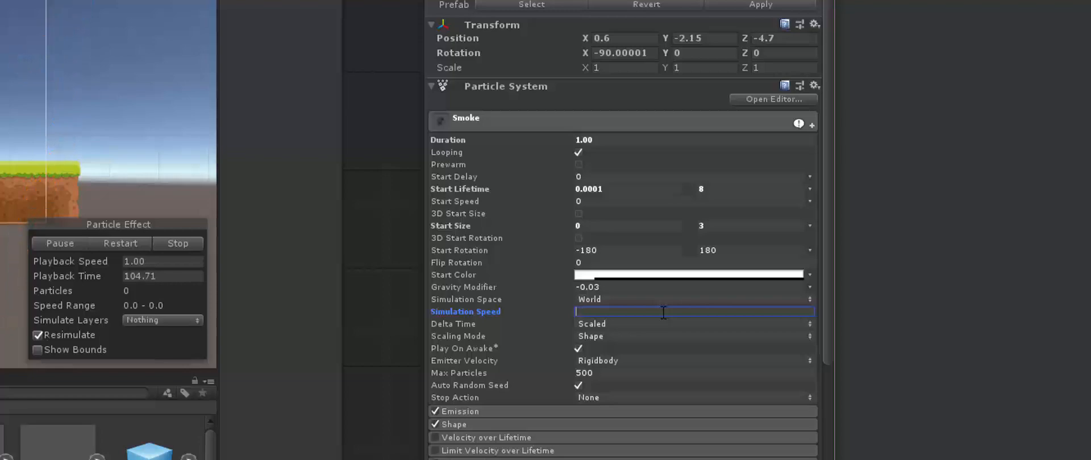
type(".3")
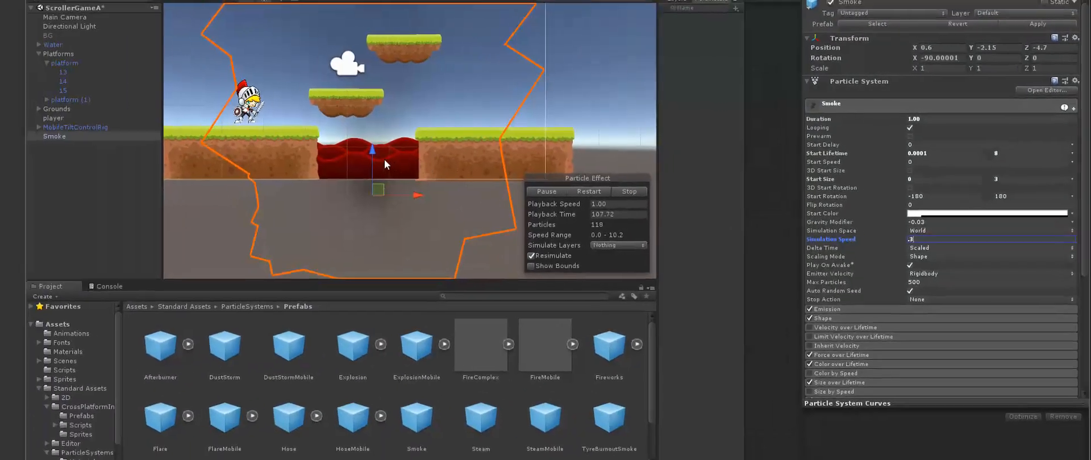
scroll(375, 153, "up", 5)
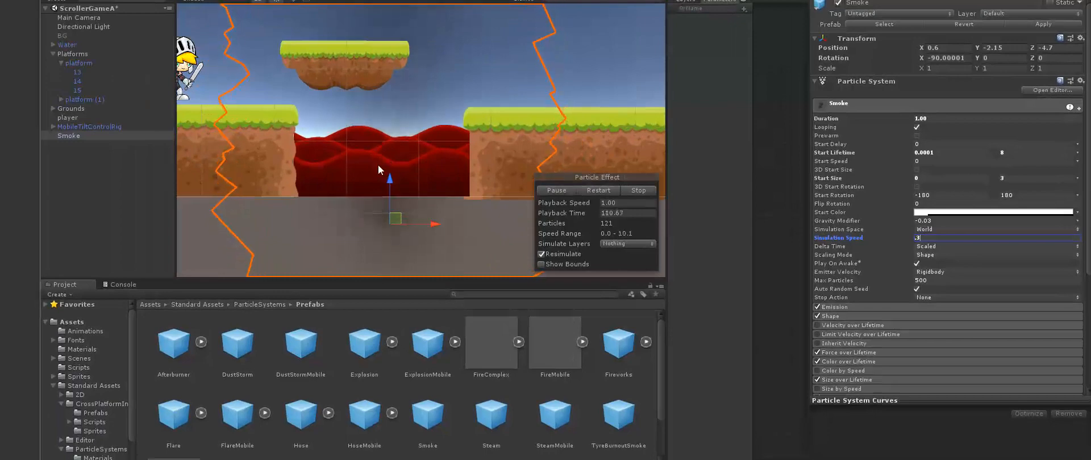
key("Return")
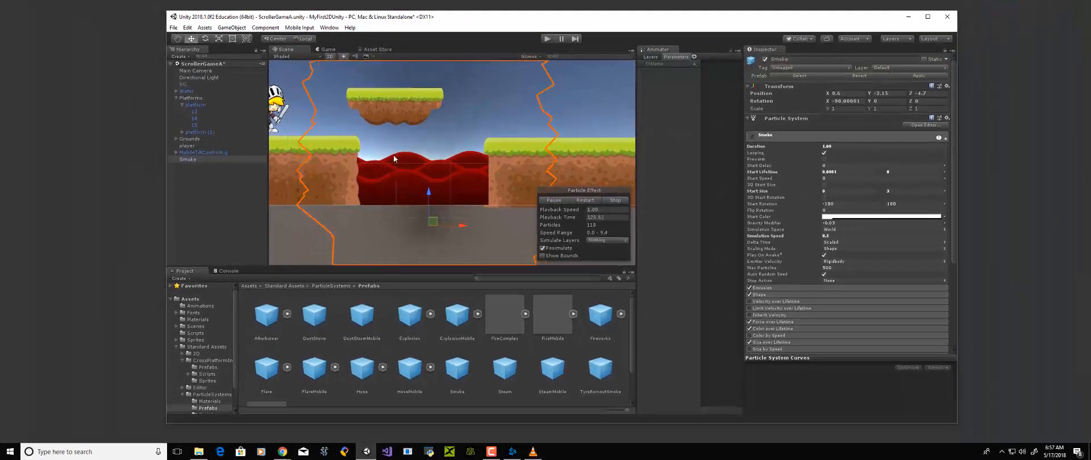
- Turn off Selection Outline in the Scene view gizmos and deselect the Smoke object
scroll(500, 167, "down", 5)
scroll(492, 162, "down", 8)
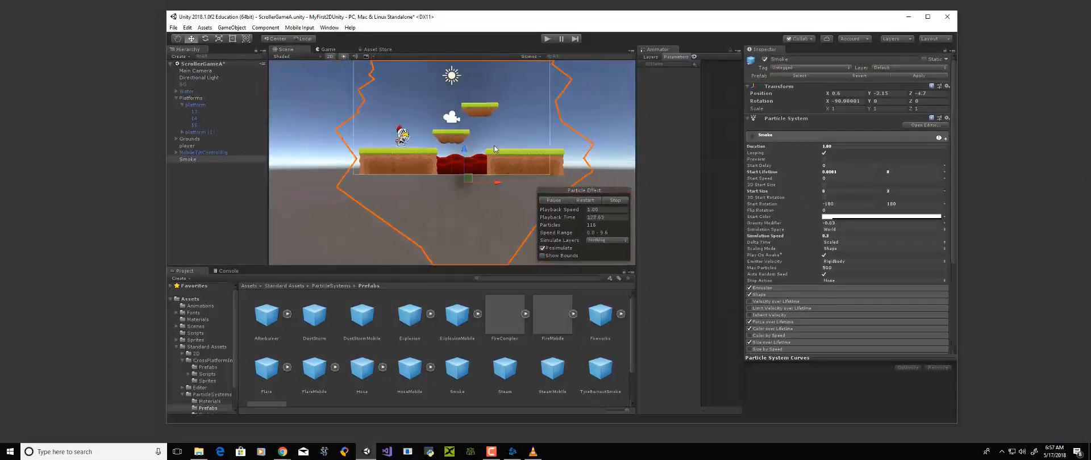
scroll(487, 146, "down", 4)
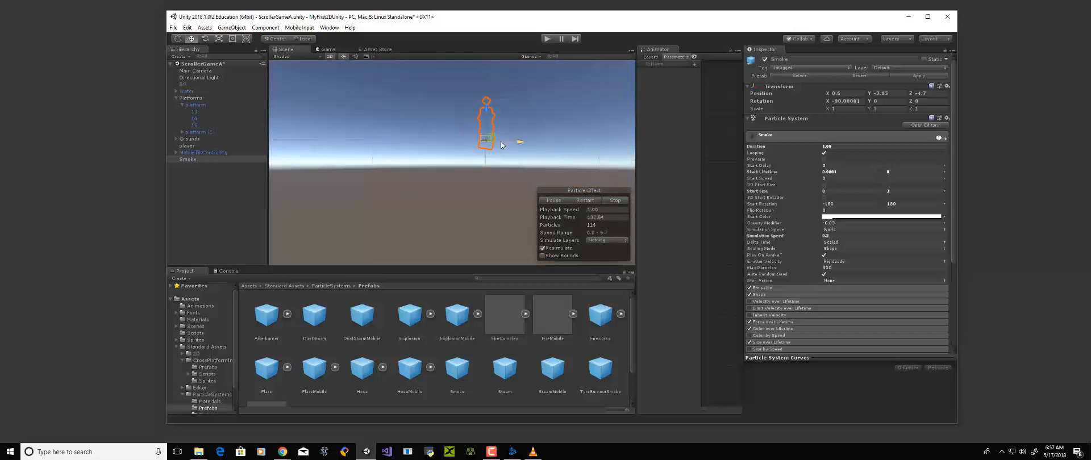
scroll(516, 141, "up", 10)
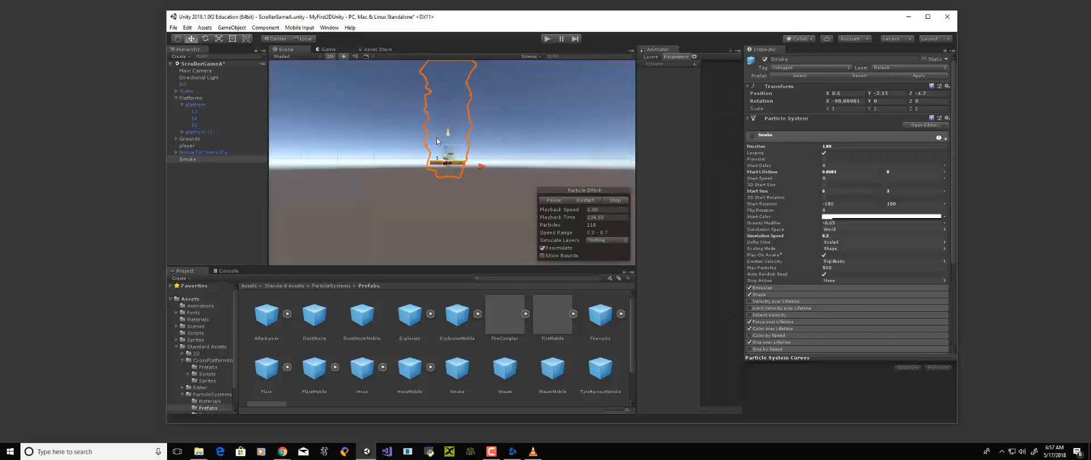
scroll(446, 151, "up", 6)
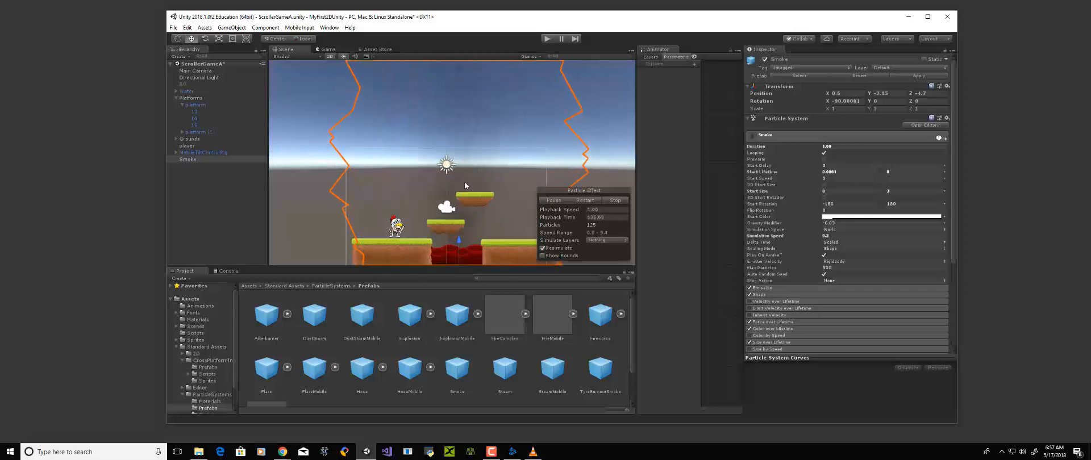
middle_click_drag(470, 186, 455, 118)
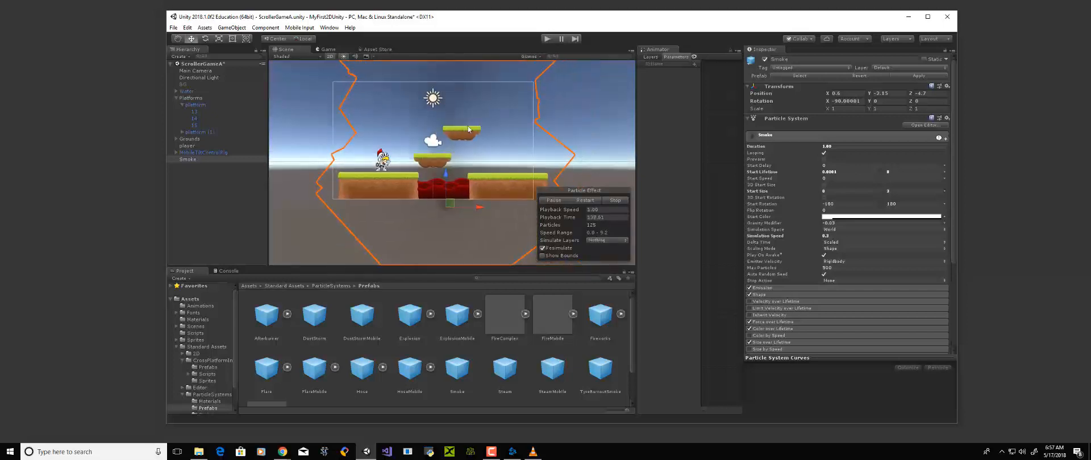
scroll(446, 165, "up", 4)
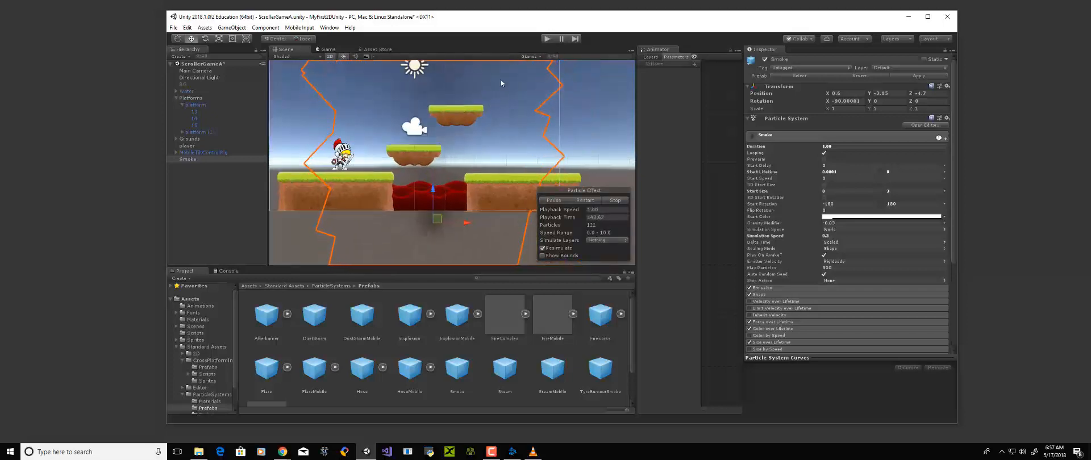
left_click(530, 59)
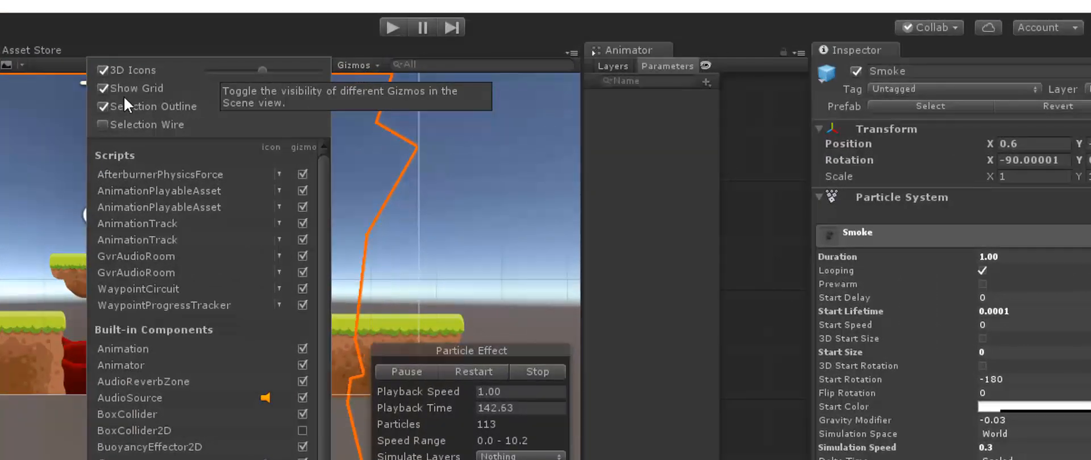
left_click(101, 106)
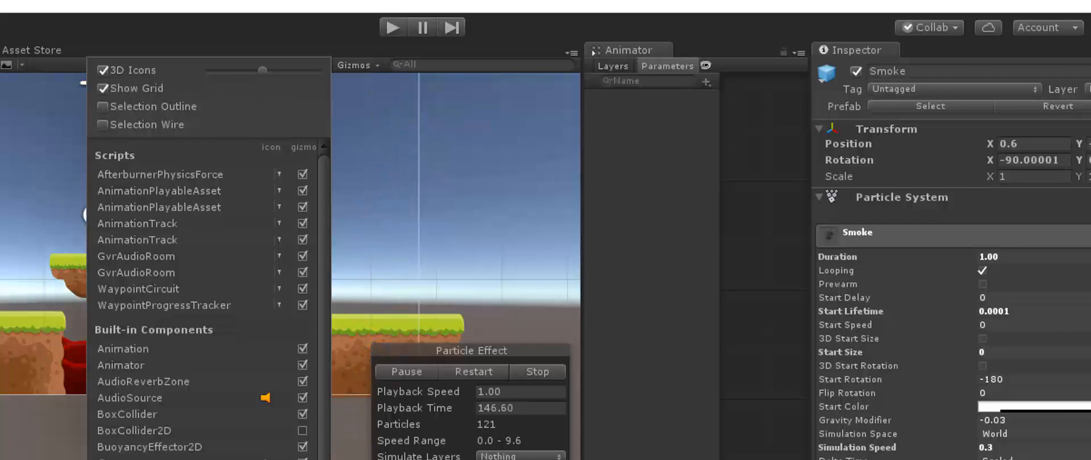
left_click(544, 188)
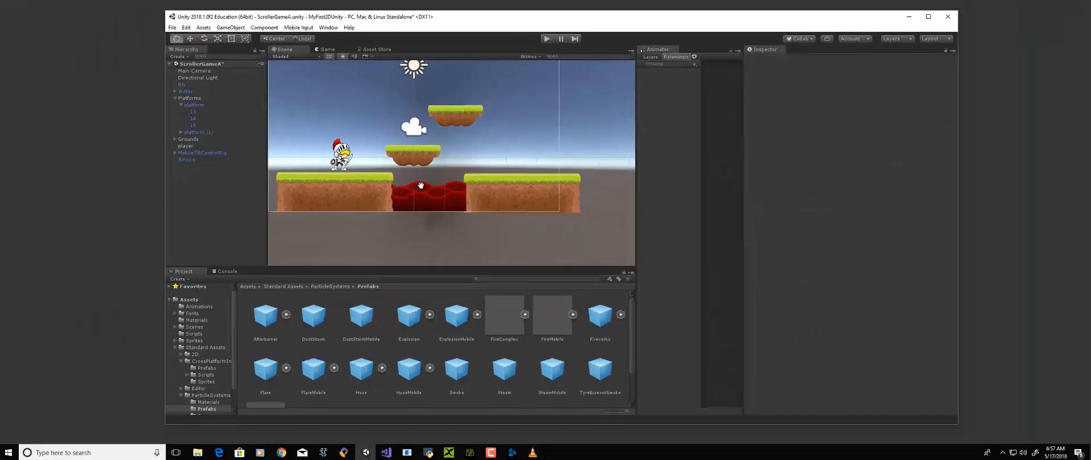
- Move the Smoke emitter up into the lower middle of the lava pit, at about X 0.38
key("w")
left_click(445, 186)
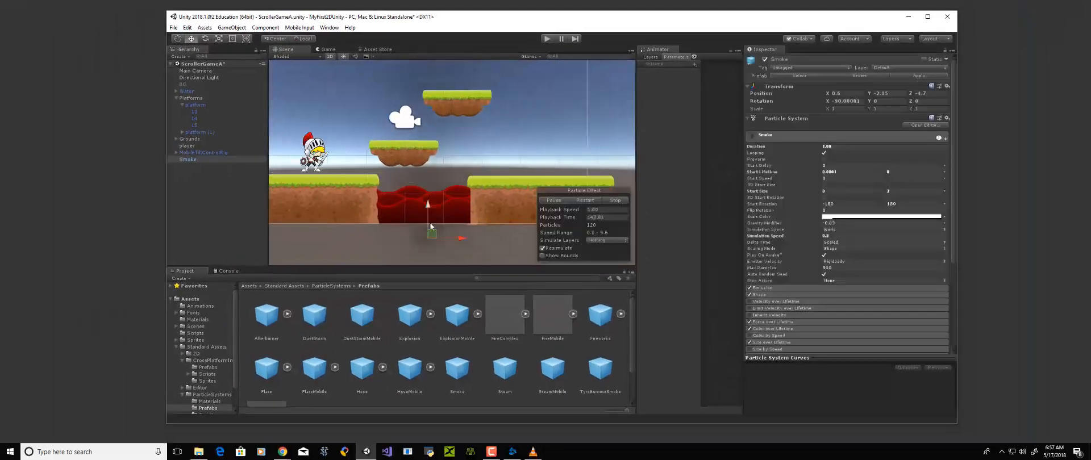
left_click_drag(452, 239, 454, 240)
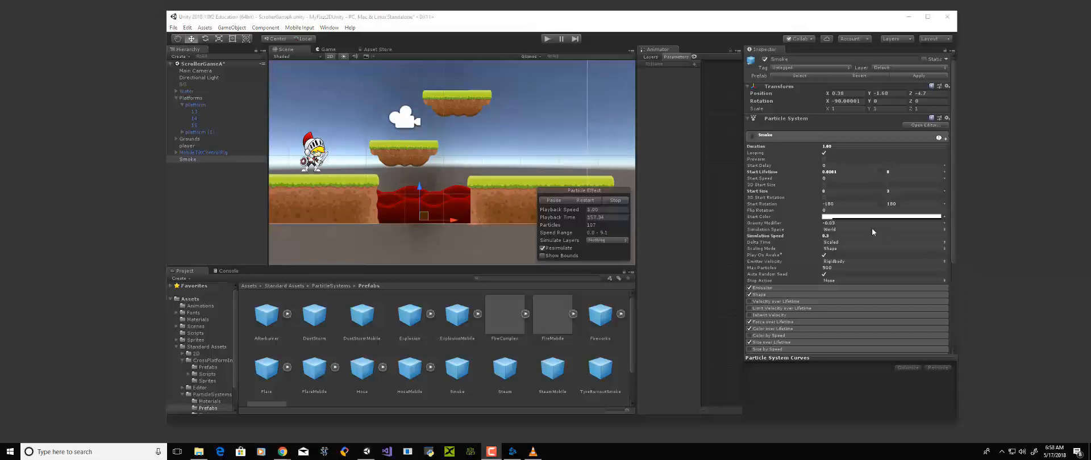
- Try maximum Start Lifetime values of 2 and 5 for the Smoke particles
left_click(895, 172)
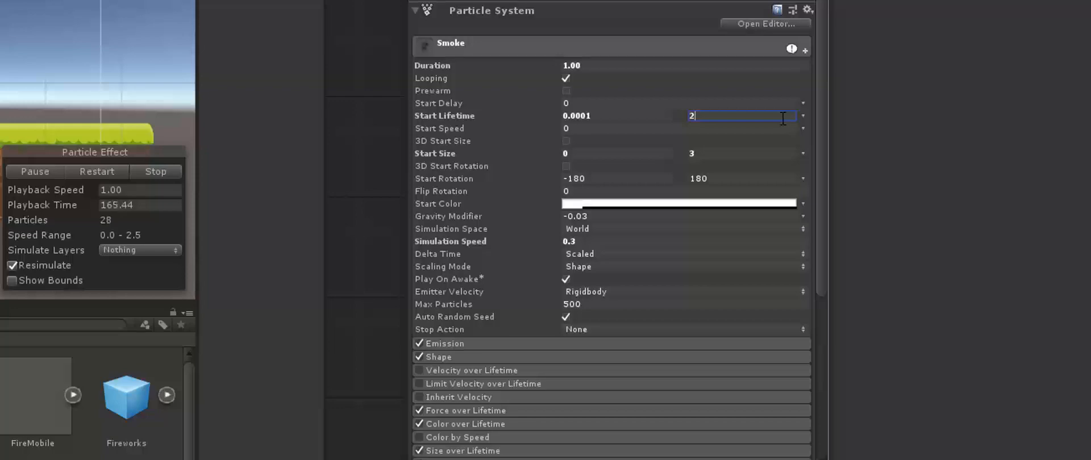
type("5")
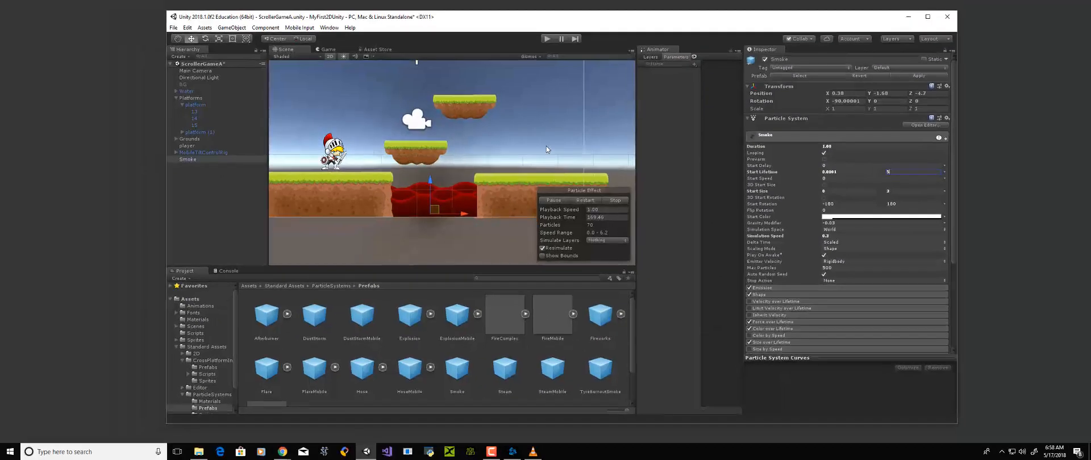
- Collapse the main Smoke module, open the Renderer's material picker and move it clear of the lava pit
left_click(765, 135)
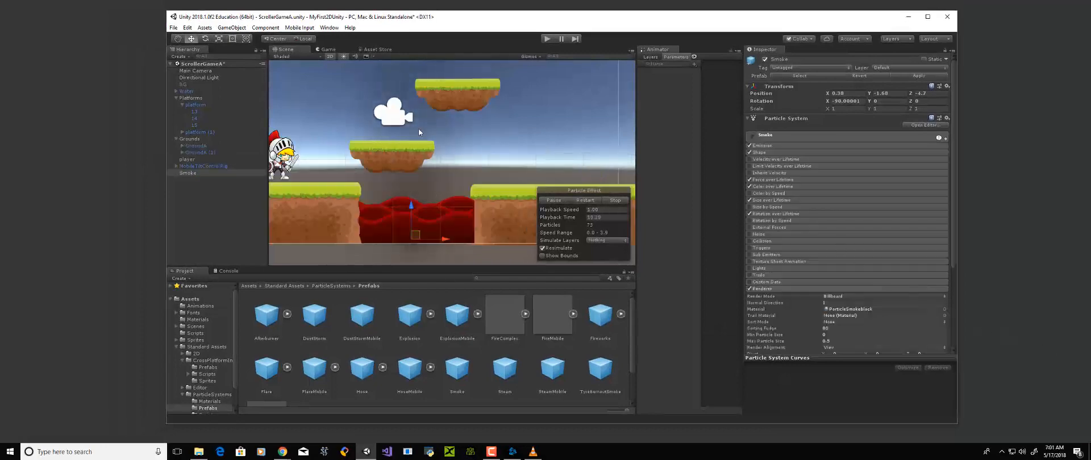
scroll(814, 245, "down", 3)
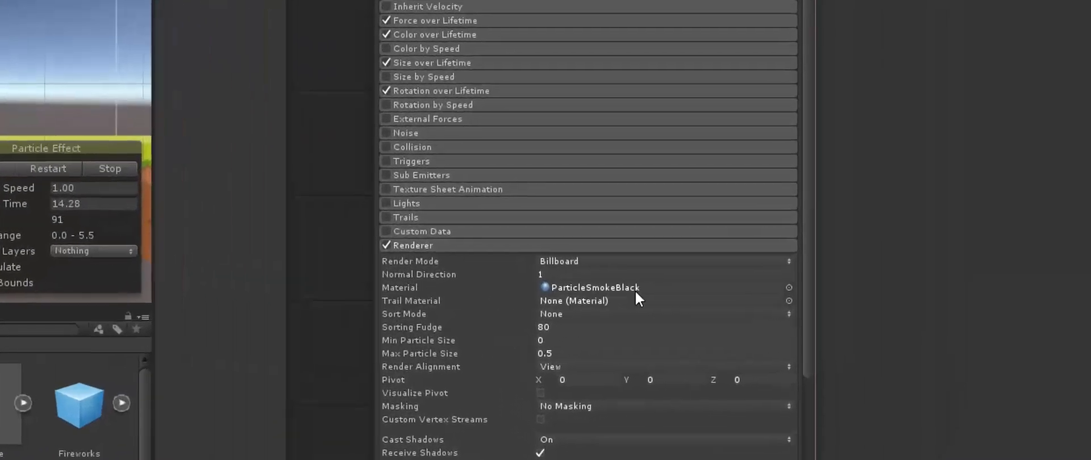
left_click(788, 288)
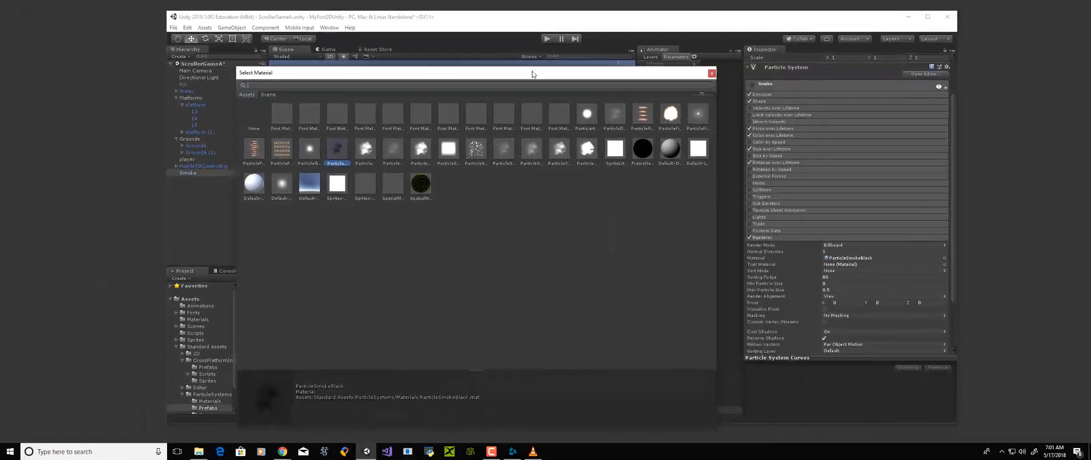
left_click_drag(532, 74, 637, 47)
left_click_drag(559, 44, 636, 48)
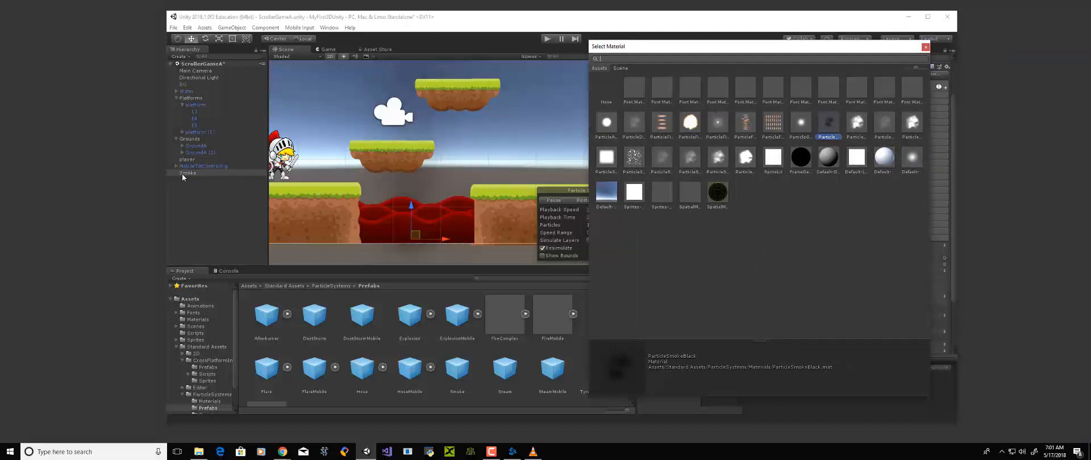
- Preview the Default-Skybox, ParticleSpark, ParticleSplashes and ParticleAfterburner materials on the Smoke effect
left_click(604, 199)
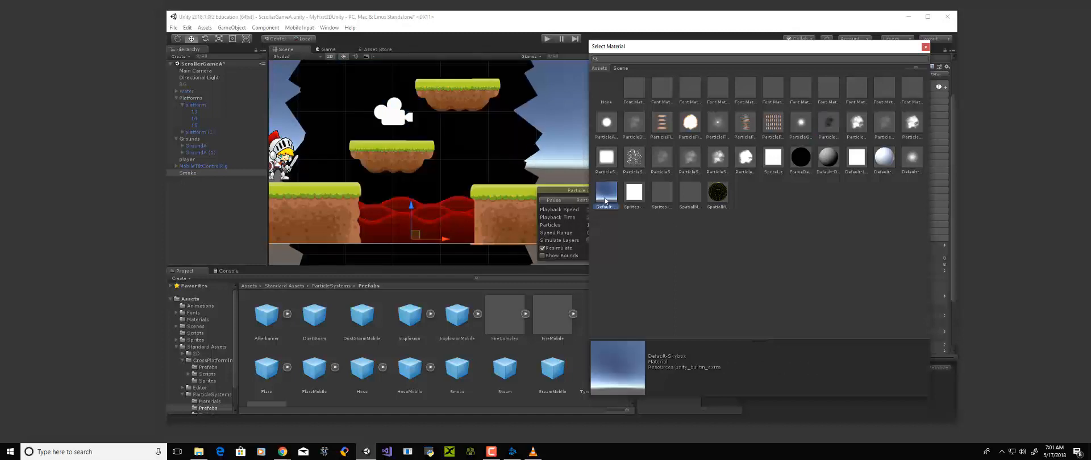
left_click(603, 159)
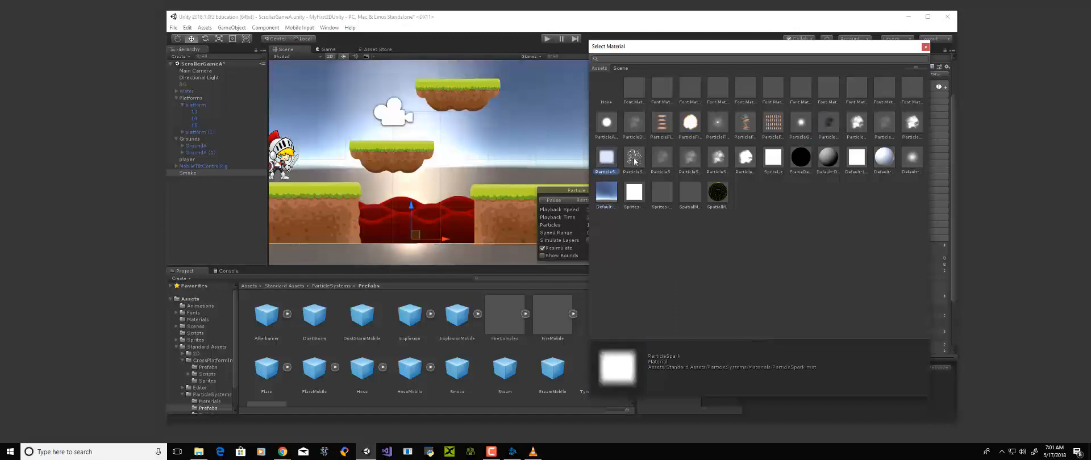
left_click(635, 159)
left_click(611, 127)
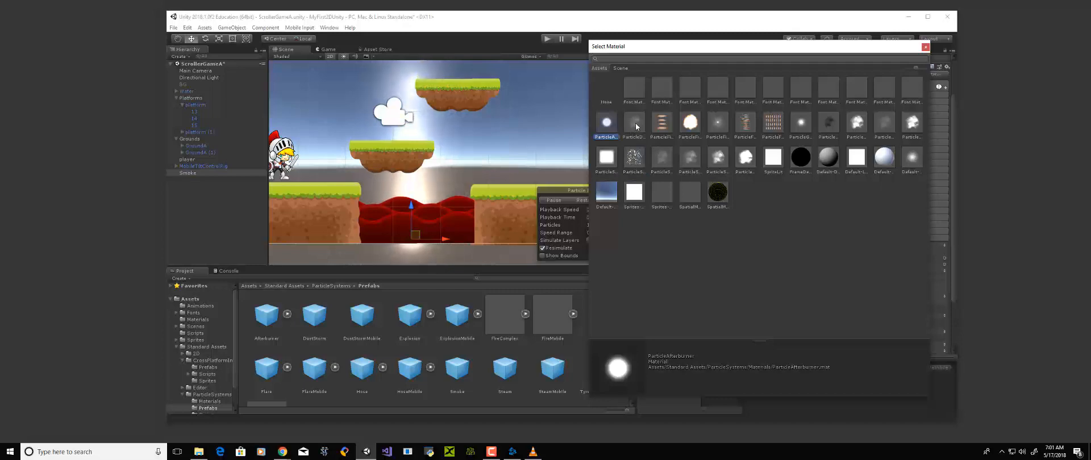
- Compare steam, water spray and firework materials on the Smoke effect, settle on ParticleSteamMobile and close the material picker
left_click(717, 160)
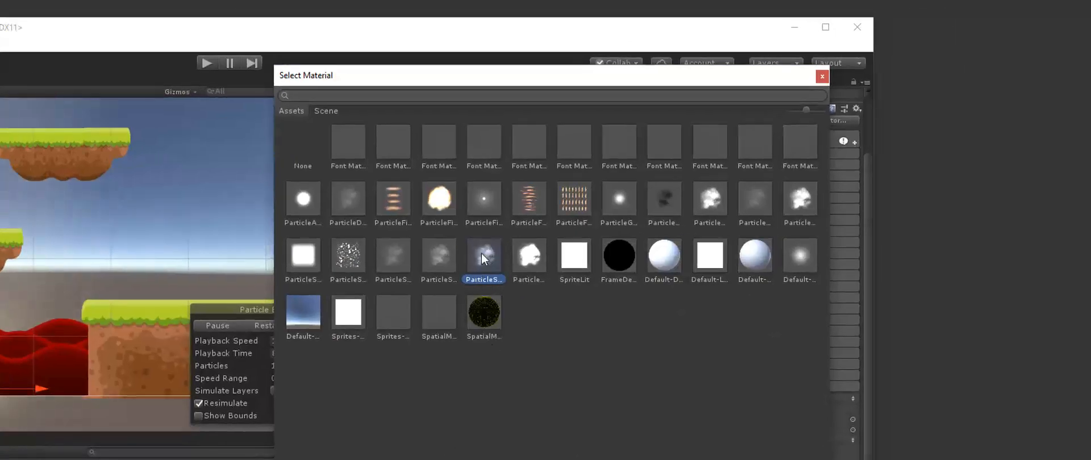
left_click(528, 251)
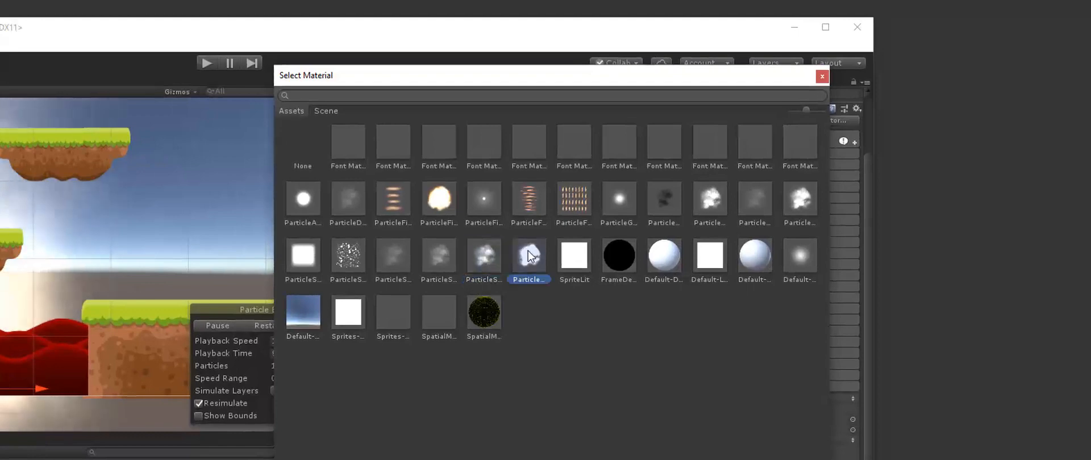
left_click(488, 256)
left_click(482, 212)
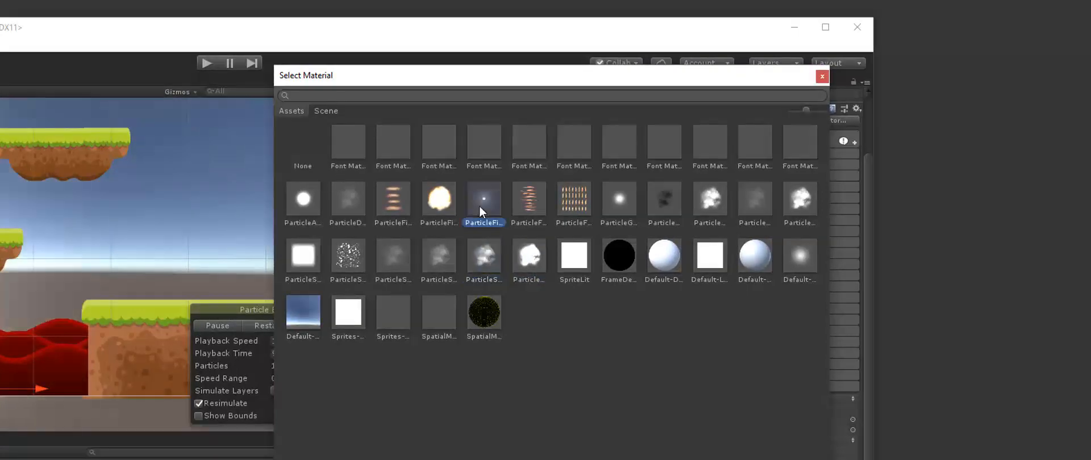
left_click(482, 275)
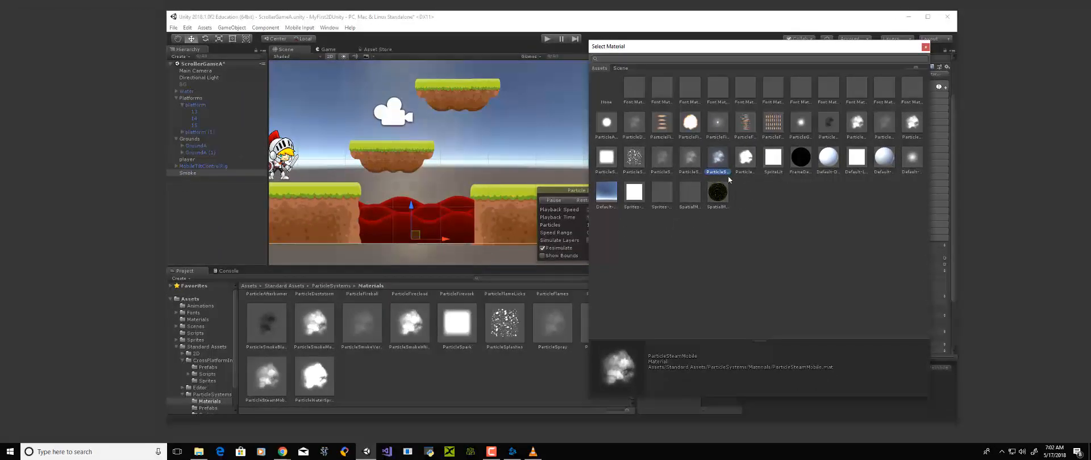
left_click(925, 48)
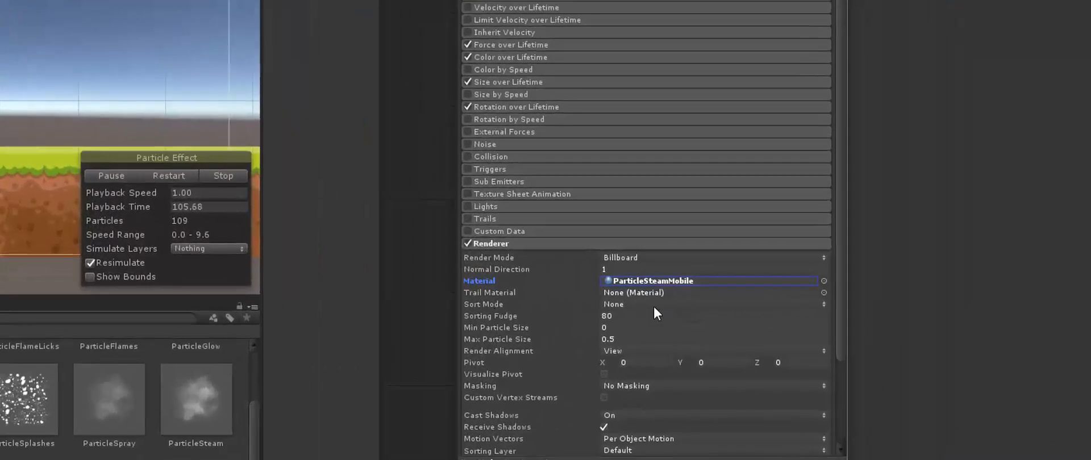
- Set the Smoke Renderer's Sort Mode to Youngest in Front and pause the particle preview
left_click(654, 304)
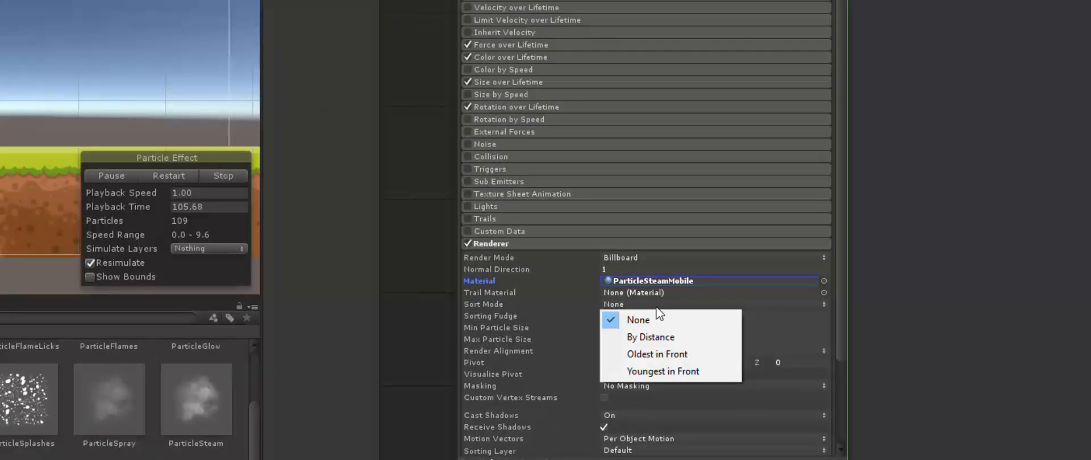
left_click(669, 373)
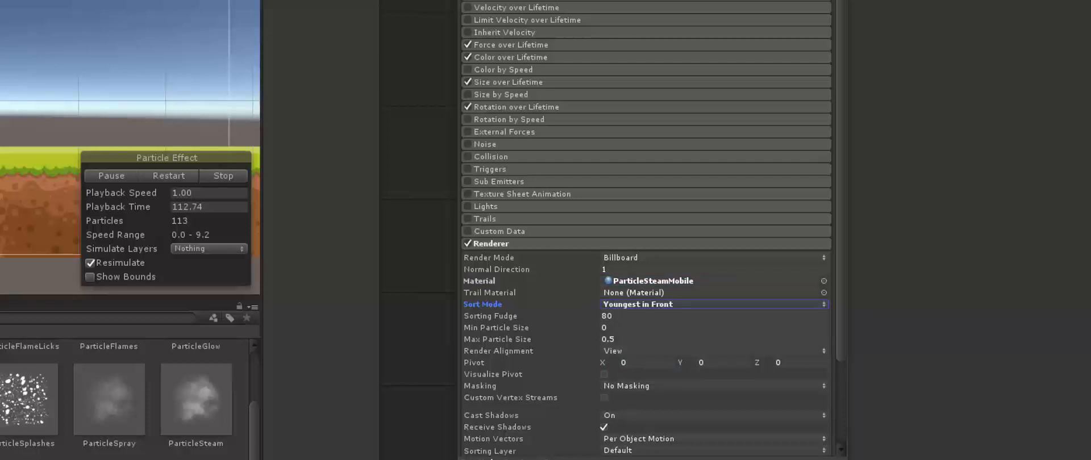
left_click(160, 44)
left_click(152, 184)
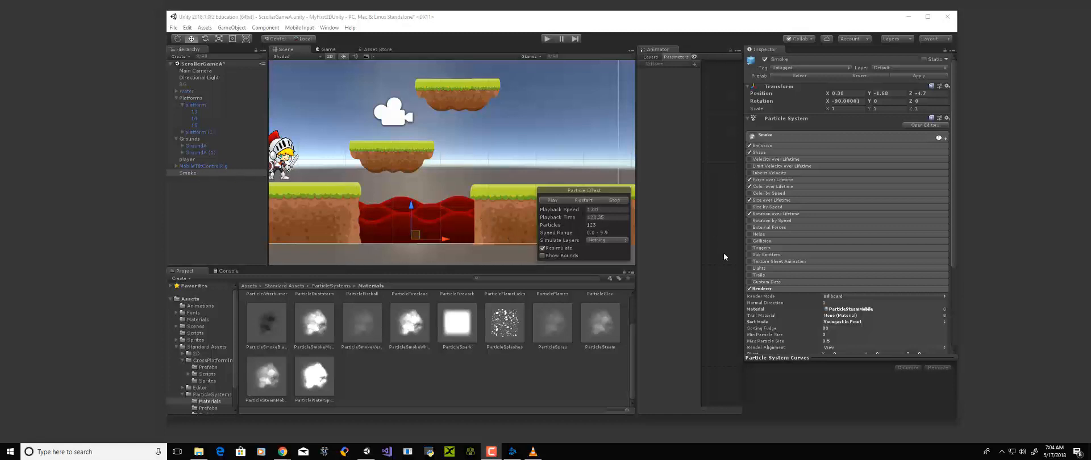
- Set the Smoke particles' Start Color by sampling the lava's dark red and softening it to a muted, less saturated red
left_click(788, 137)
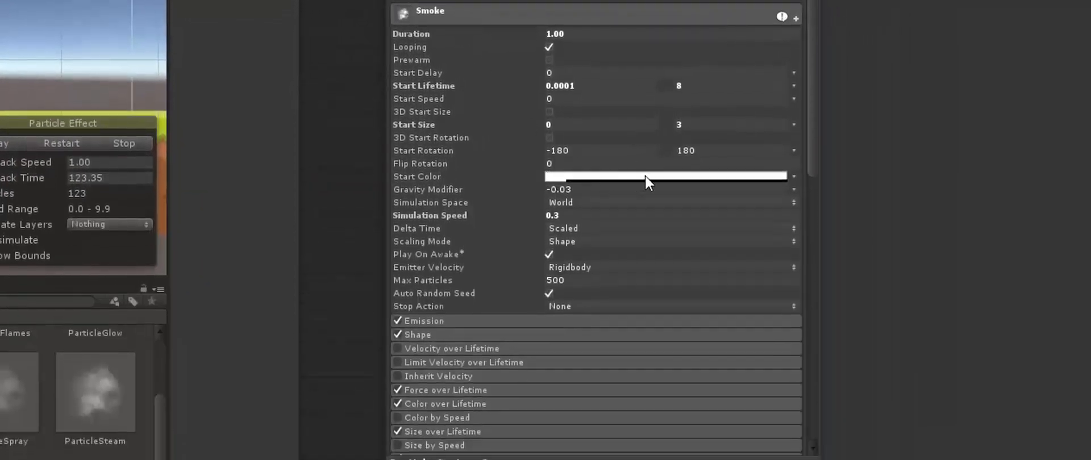
left_click(646, 175)
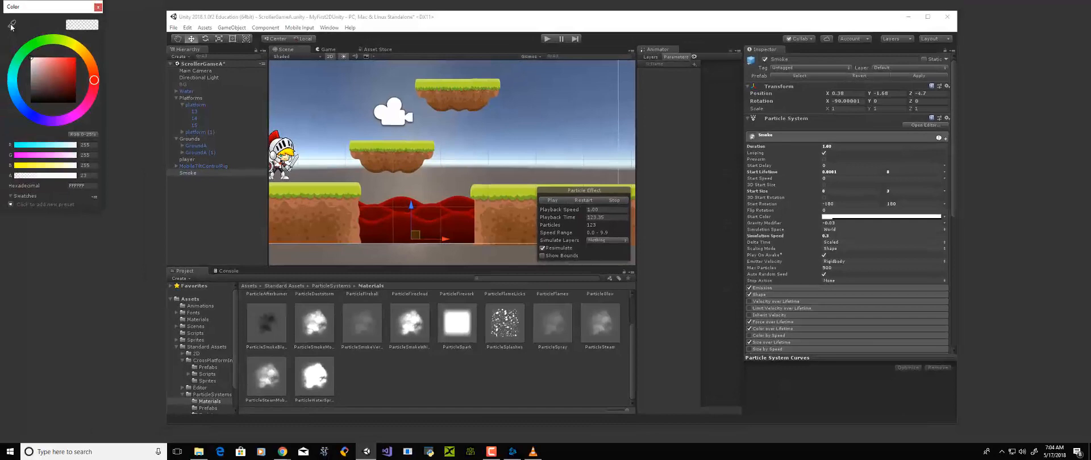
left_click(11, 25)
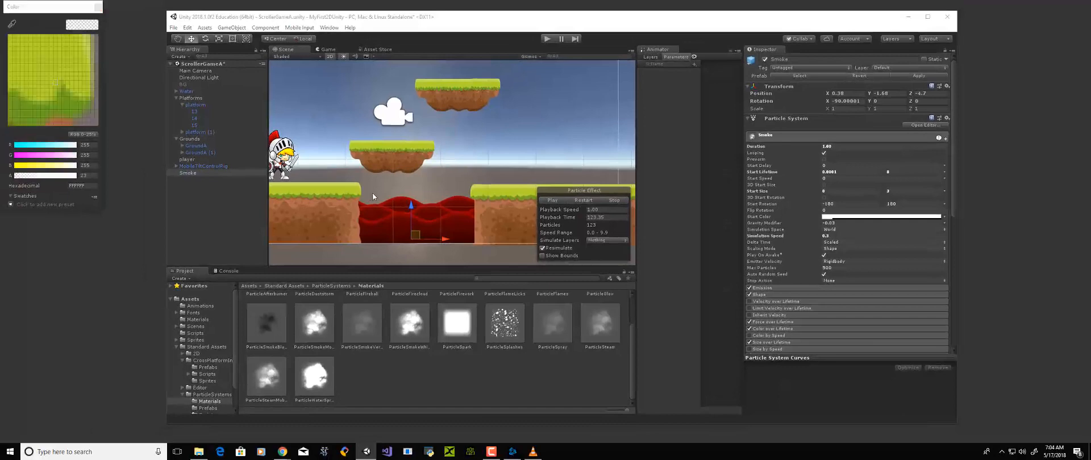
left_click(399, 216)
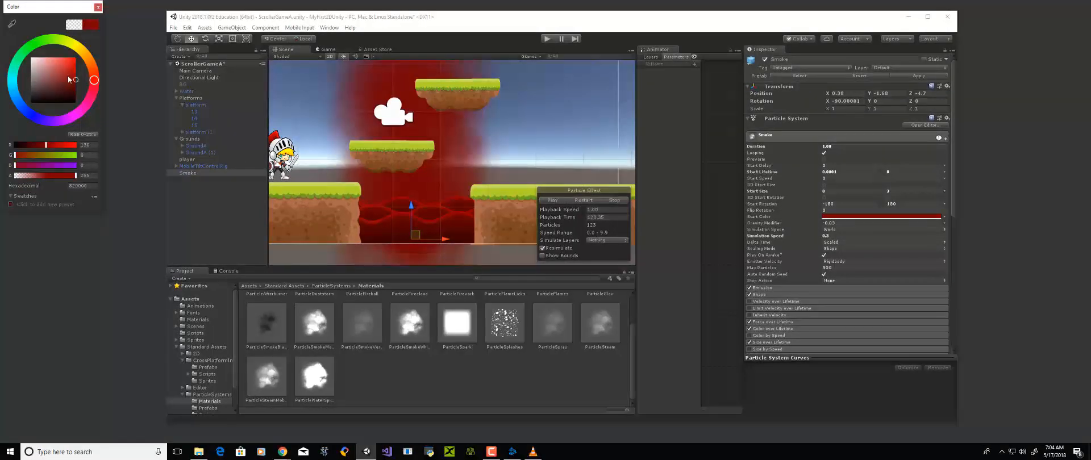
mouse_move(67, 76)
left_mouse_down()
mouse_move(39, 69)
mouse_move(39, 58)
mouse_move(50, 82)
left_mouse_up()
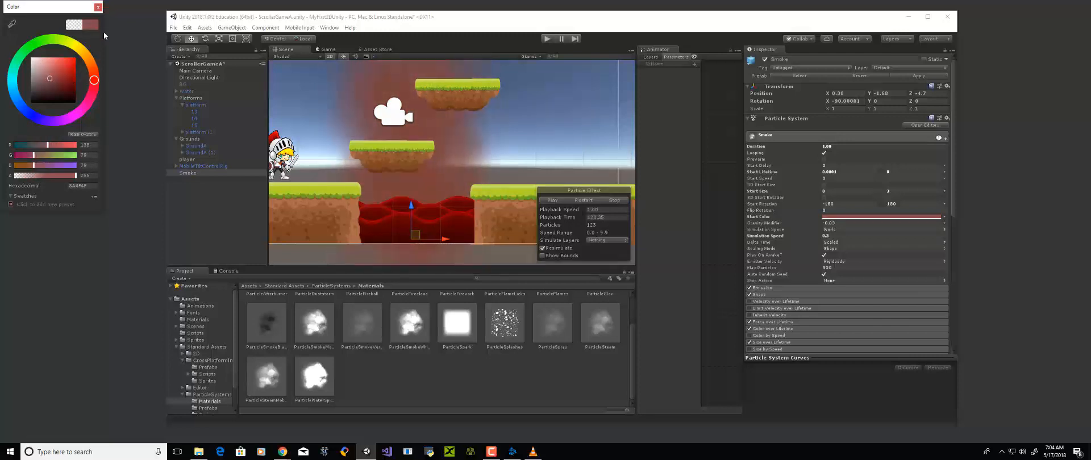
left_click(98, 7)
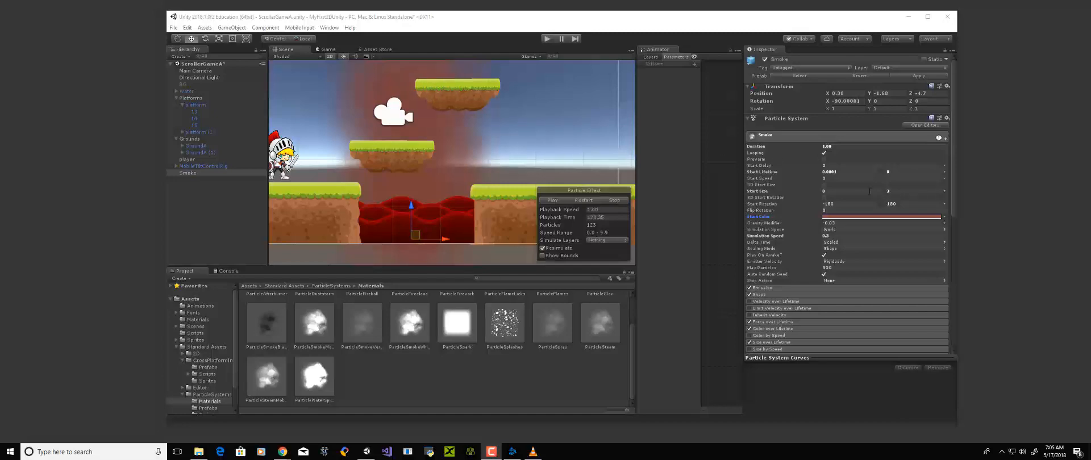
- In the Smoke effect's Color over Lifetime gradient, set the color stop at 0% to bright red FD2D2D
scroll(875, 208, "down", 3)
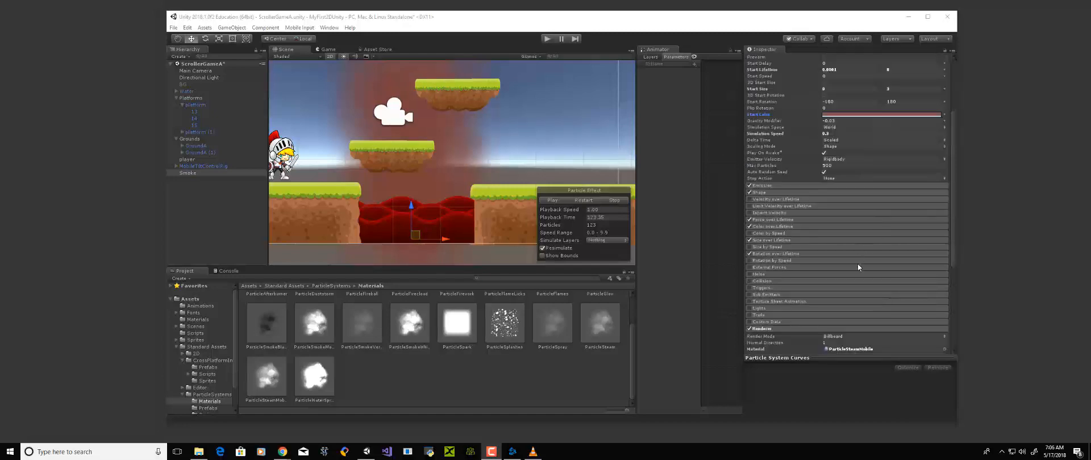
scroll(857, 264, "down", 2)
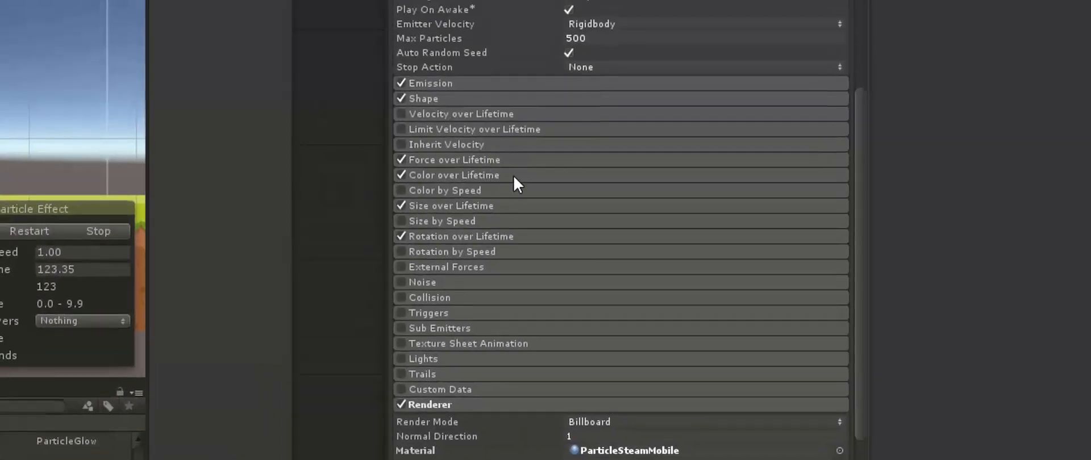
left_click(513, 175)
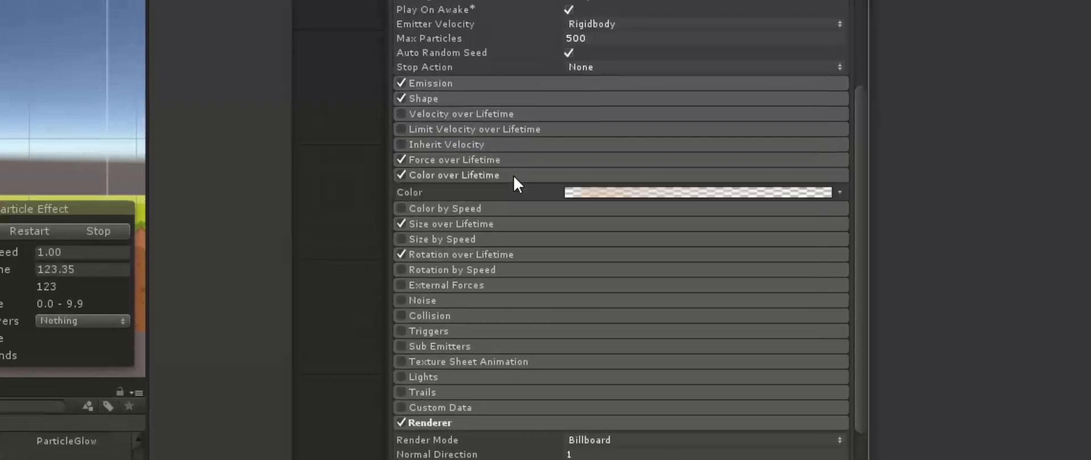
left_click(595, 193)
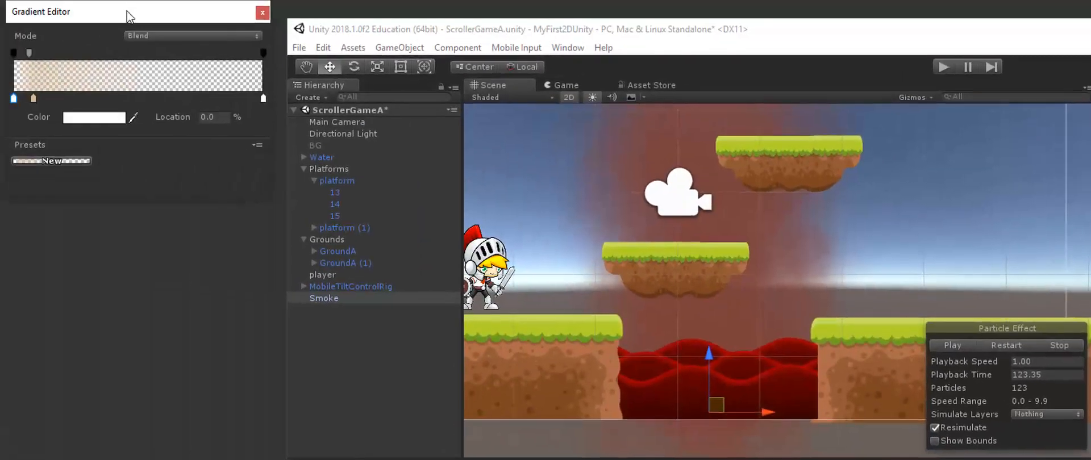
left_click_drag(130, 16, 1015, 310)
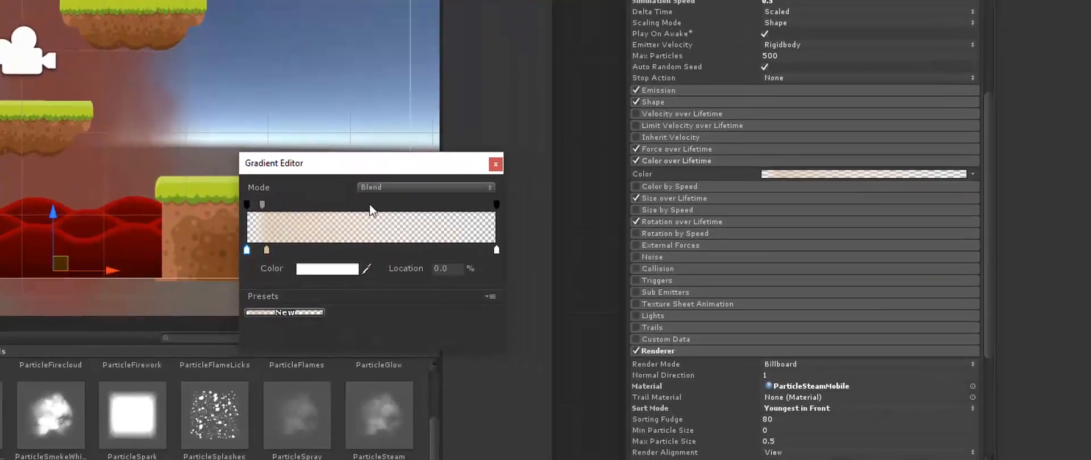
double_click(247, 250)
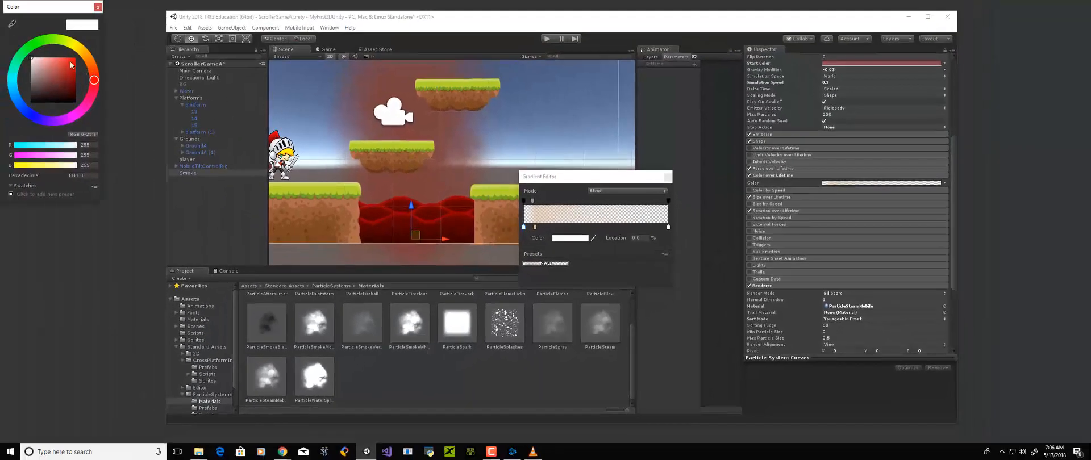
left_click(68, 62)
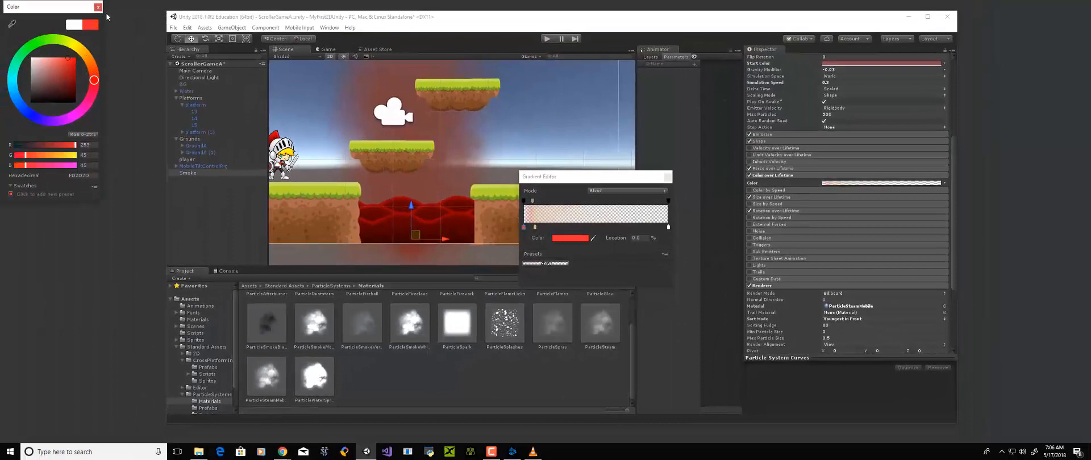
- Set the gradient's second color stop, at 7.9%, to orange-red D43101
left_click_drag(34, 6, 387, 139)
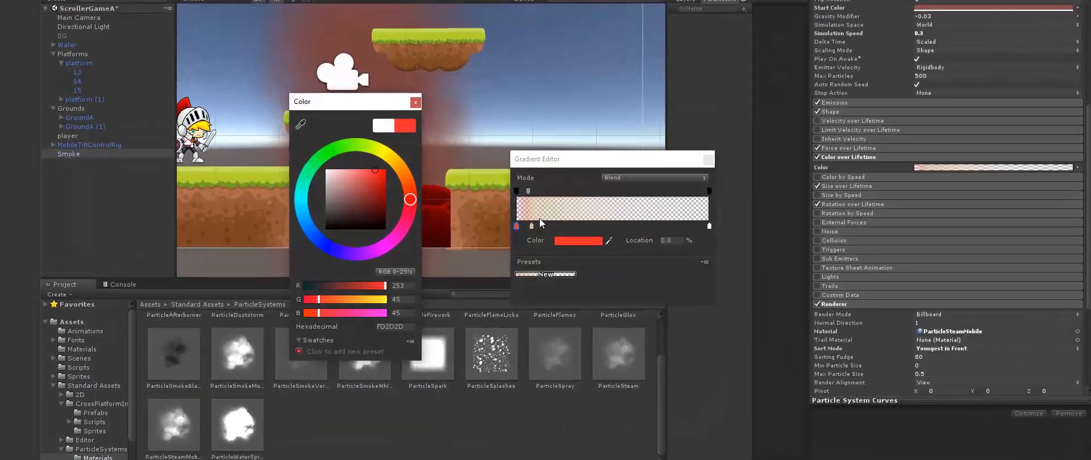
left_click(533, 225)
double_click(532, 227)
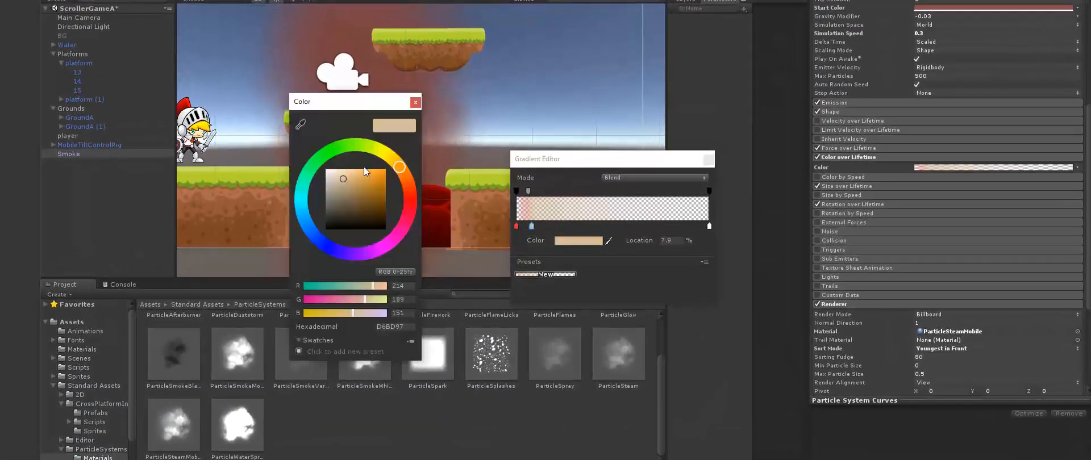
mouse_move(410, 202)
left_mouse_down()
mouse_move(408, 187)
mouse_move(373, 178)
left_mouse_up()
left_click(383, 174)
left_click_drag(373, 101, 207, 104)
mouse_move(216, 181)
left_mouse_down()
mouse_move(196, 172)
mouse_move(172, 181)
mouse_move(192, 186)
mouse_move(180, 191)
mouse_move(171, 183)
mouse_move(202, 179)
mouse_move(216, 185)
mouse_move(210, 197)
mouse_move(221, 182)
left_mouse_up()
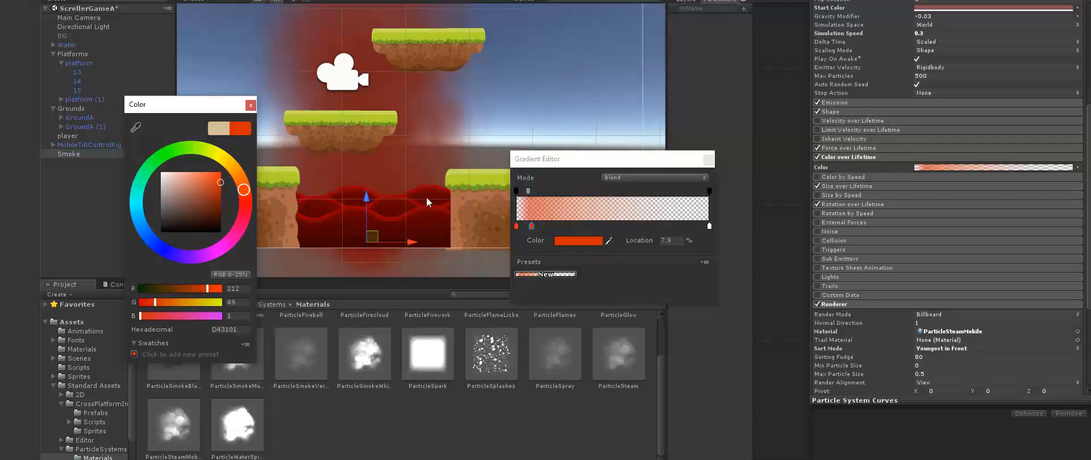
- In the Smoke effect's Color over Lifetime gradient, set the last color stop, at 100%, to bright red
left_click(711, 227)
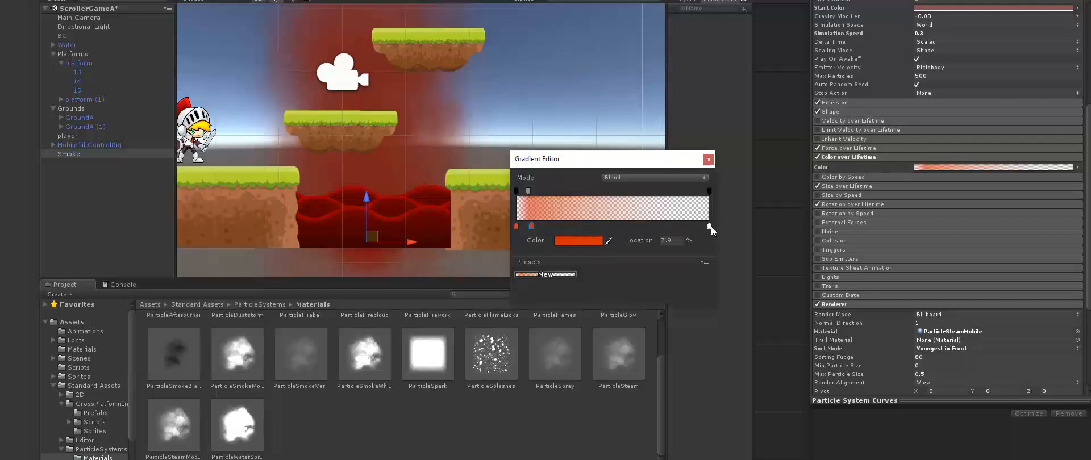
double_click(708, 226)
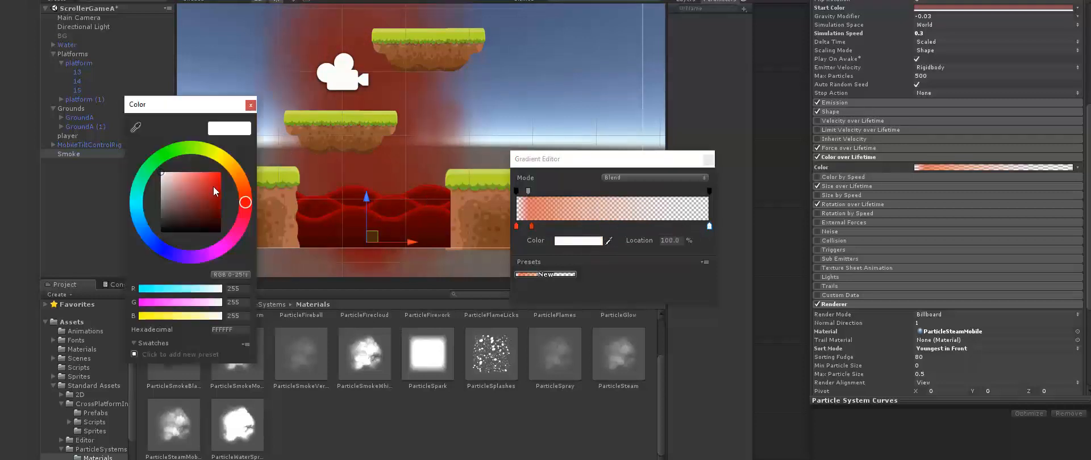
mouse_move(213, 186)
left_mouse_down()
mouse_move(210, 175)
mouse_move(182, 199)
mouse_move(213, 177)
left_mouse_up()
left_click(250, 105)
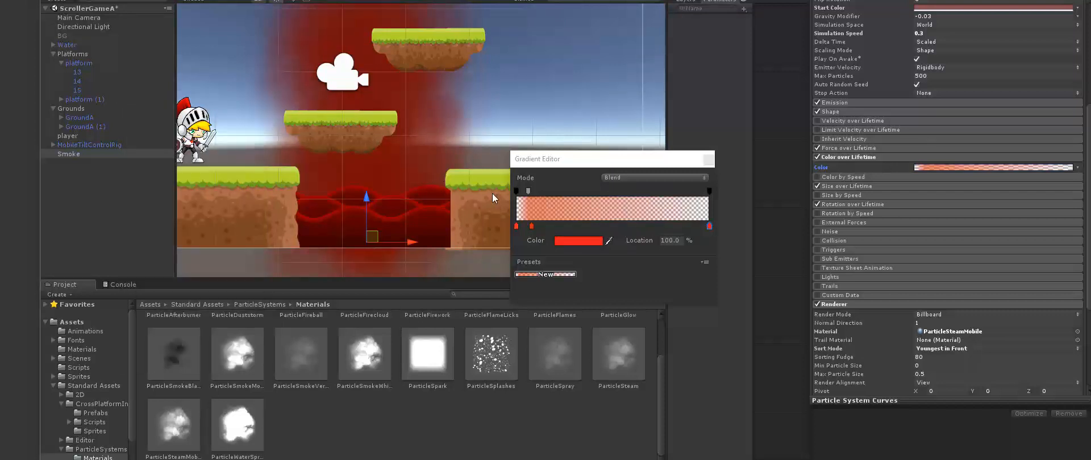
- Nudge the gradient's middle alpha stop slightly inward, and move the orange-red color stop to 29.7%, recoloring it to a very pale pink
left_click_drag(527, 194, 737, 204)
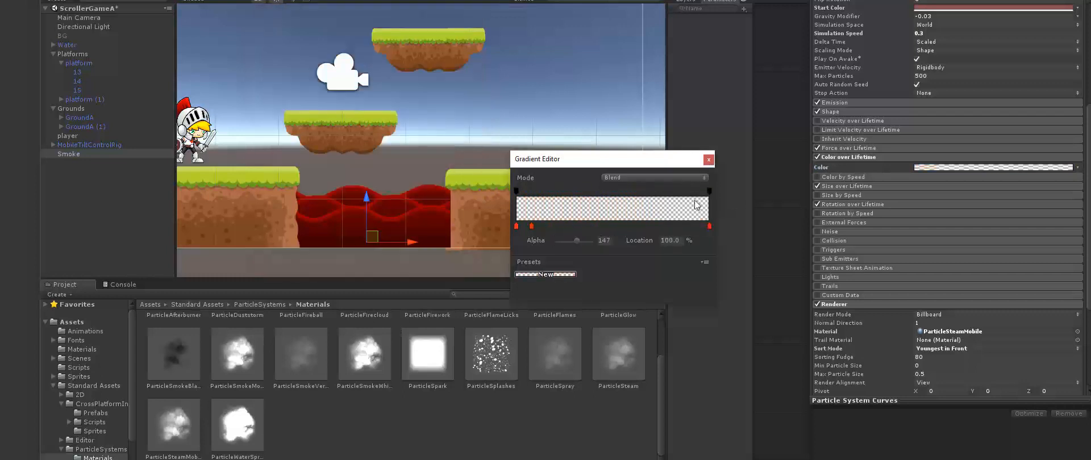
left_click_drag(641, 204, 532, 204)
left_click(532, 226)
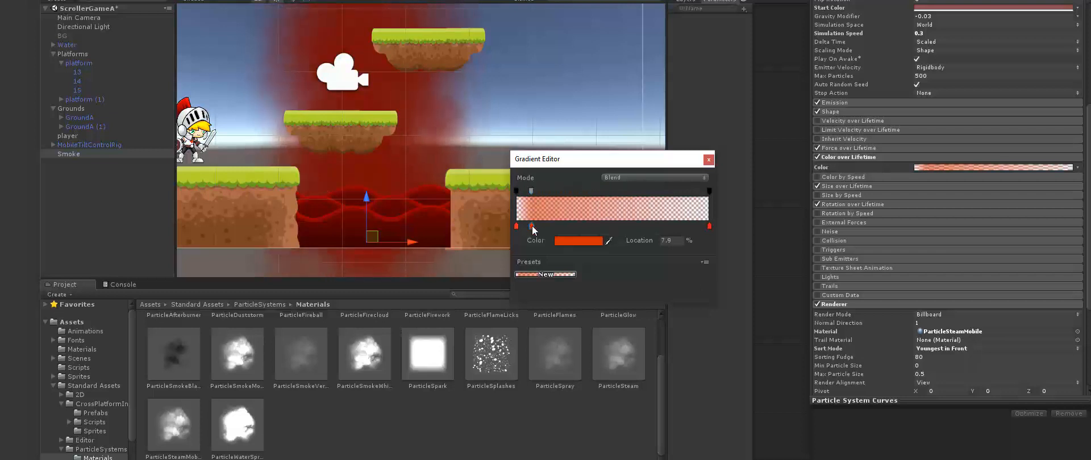
left_click_drag(573, 226, 575, 232)
left_click(574, 239)
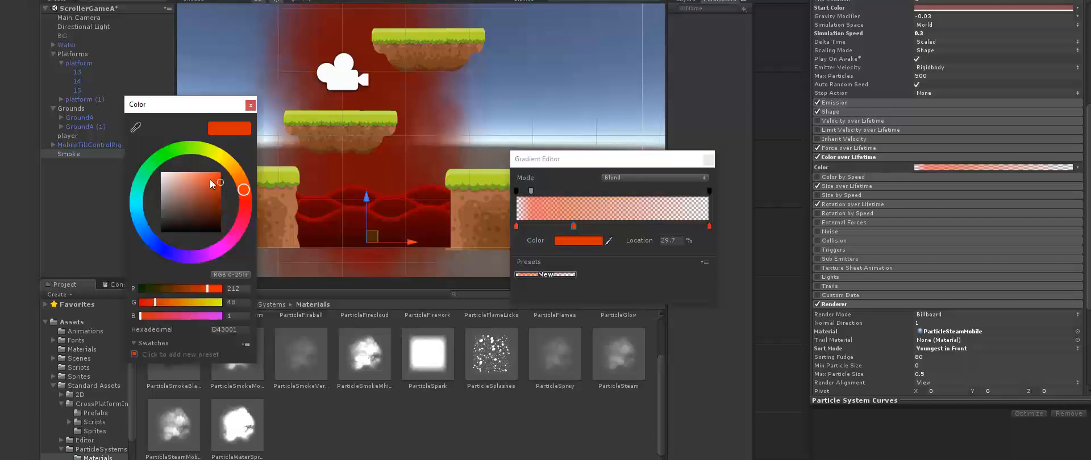
left_click_drag(212, 183, 168, 160)
left_click(250, 104)
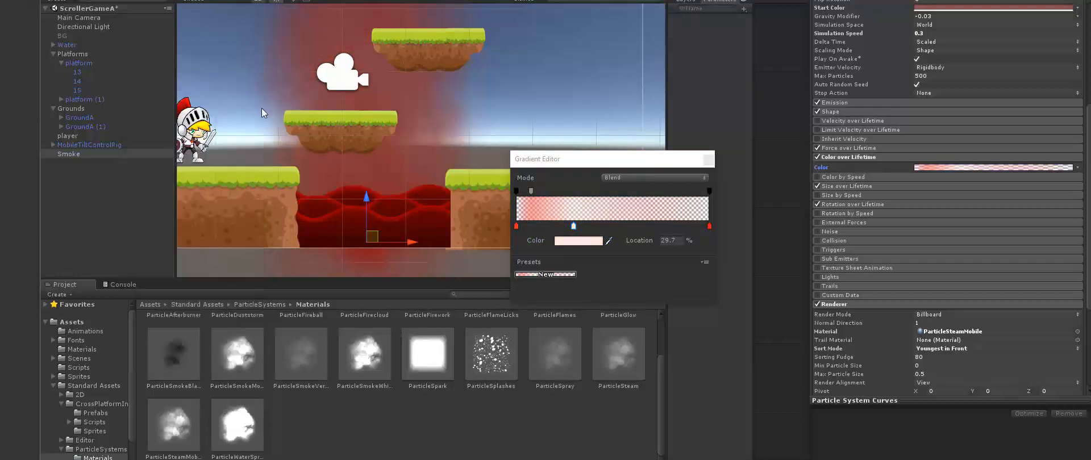
- Move the gradient's end alpha stop to 50.9%, shift the middle alpha stop further along, and move the pale pink color stop to 36.2%
mouse_move(708, 227)
left_mouse_down()
mouse_move(603, 228)
mouse_move(710, 227)
left_mouse_up()
left_click_drag(709, 191, 614, 200)
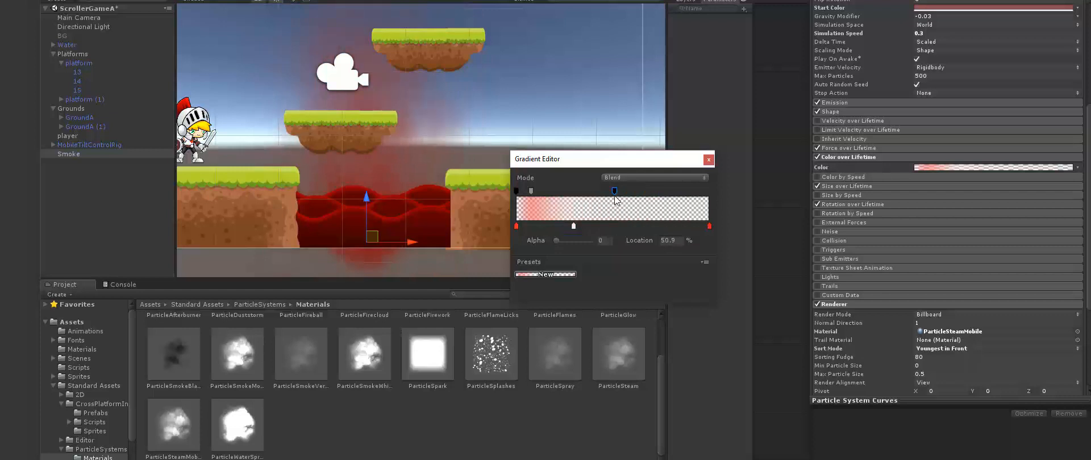
mouse_move(531, 191)
left_mouse_down()
mouse_move(565, 196)
mouse_move(529, 204)
mouse_move(534, 196)
left_mouse_up()
left_click(516, 225)
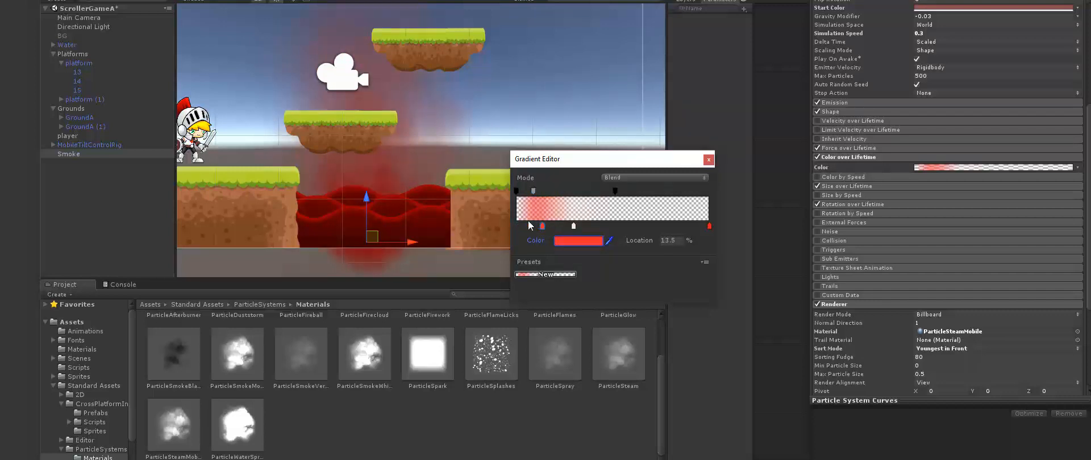
left_click(534, 191)
left_click_drag(539, 196, 567, 227)
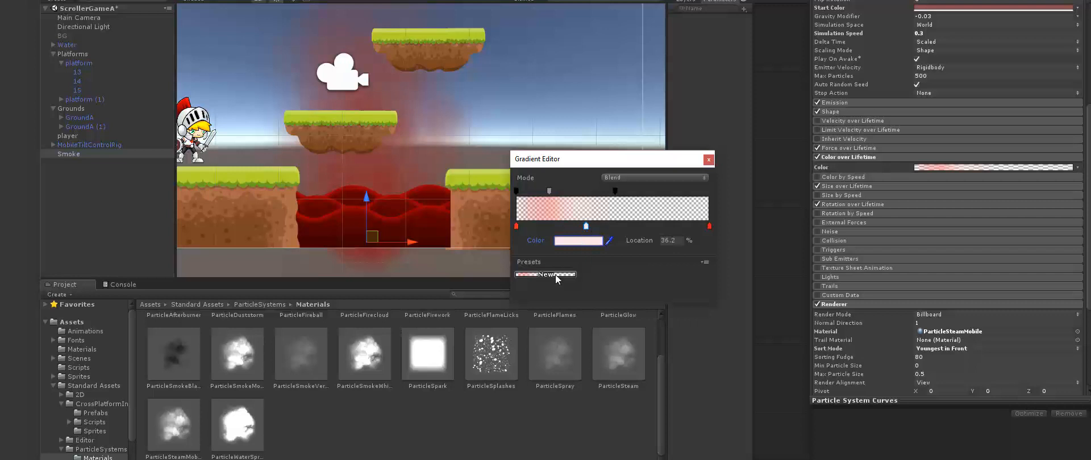
- Move the Gradient Editor clear of the scene, try the gradient's Fixed mode, and switch back to Blend
left_click_drag(645, 166, 741, 51)
left_click(741, 51)
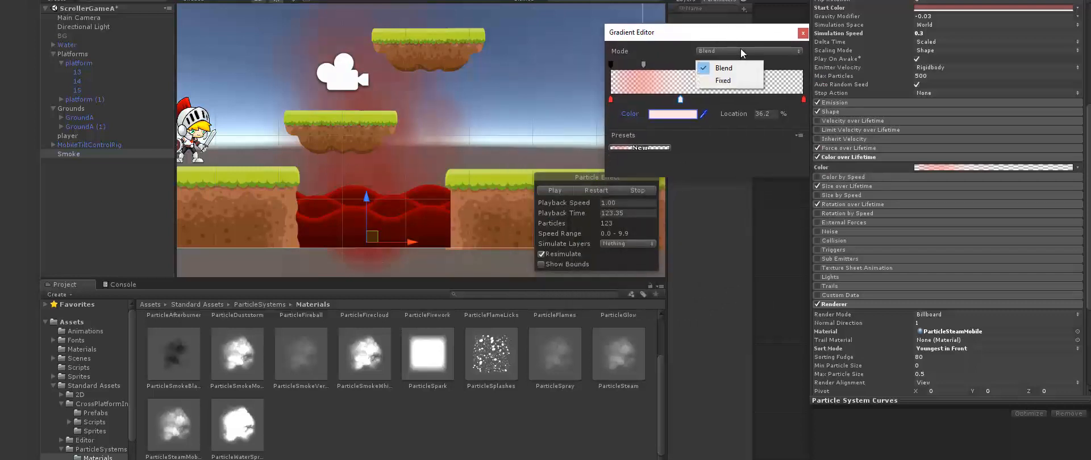
left_click(731, 80)
left_click(729, 52)
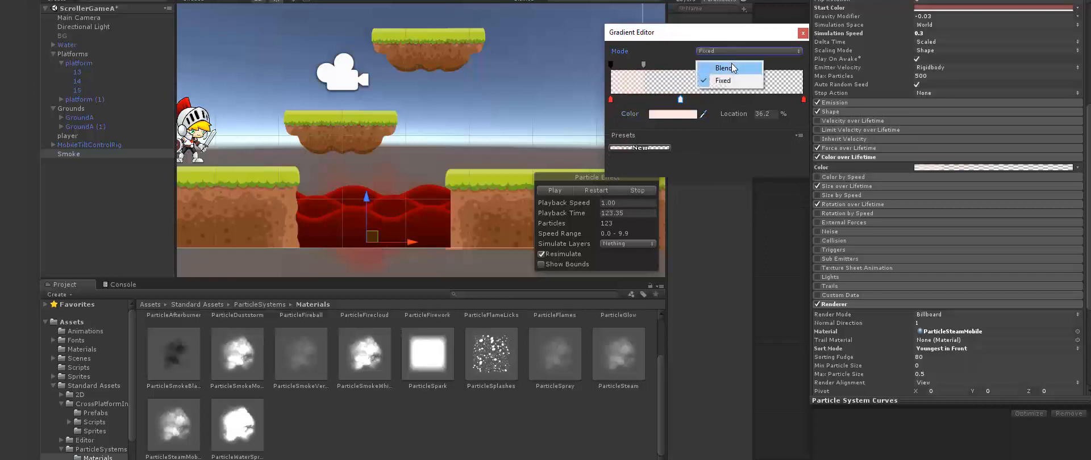
left_click(733, 68)
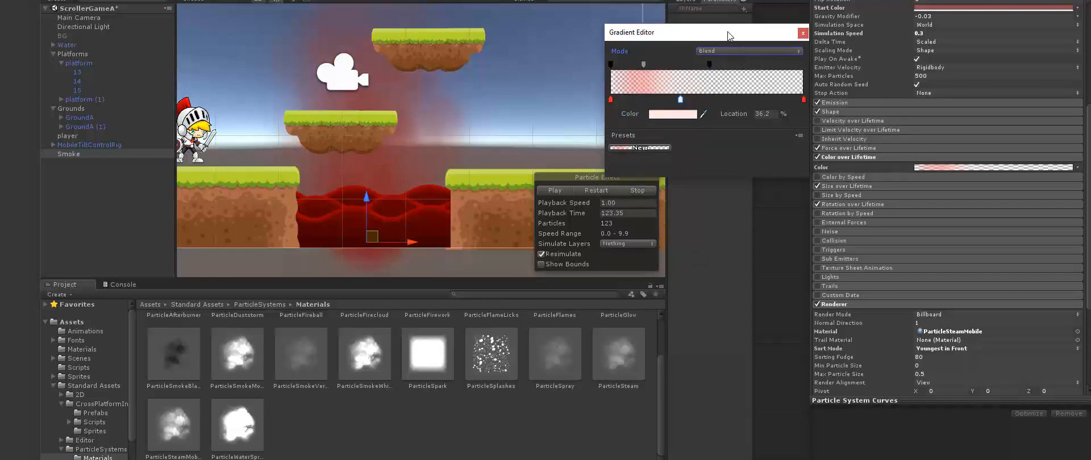
- Close the Gradient Editor and resume playback of the Smoke particle preview
left_click(554, 192)
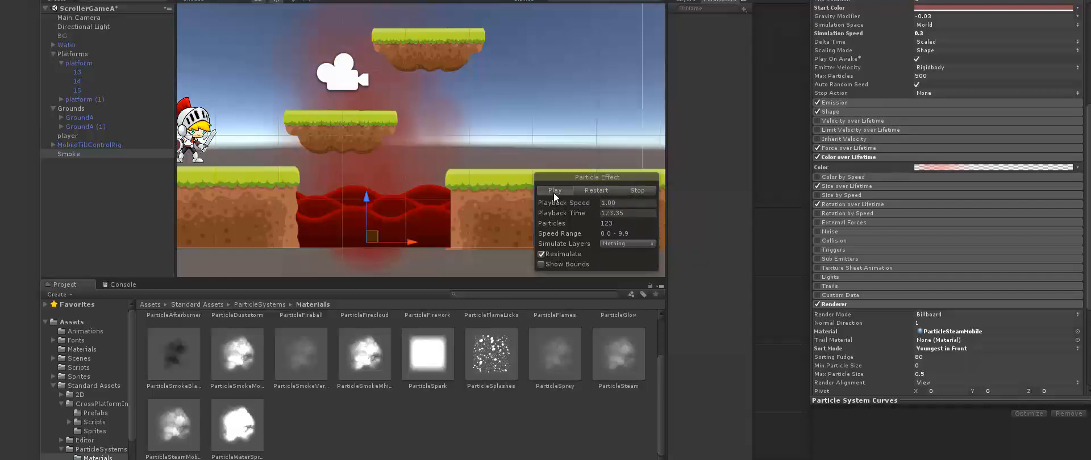
left_click(554, 192)
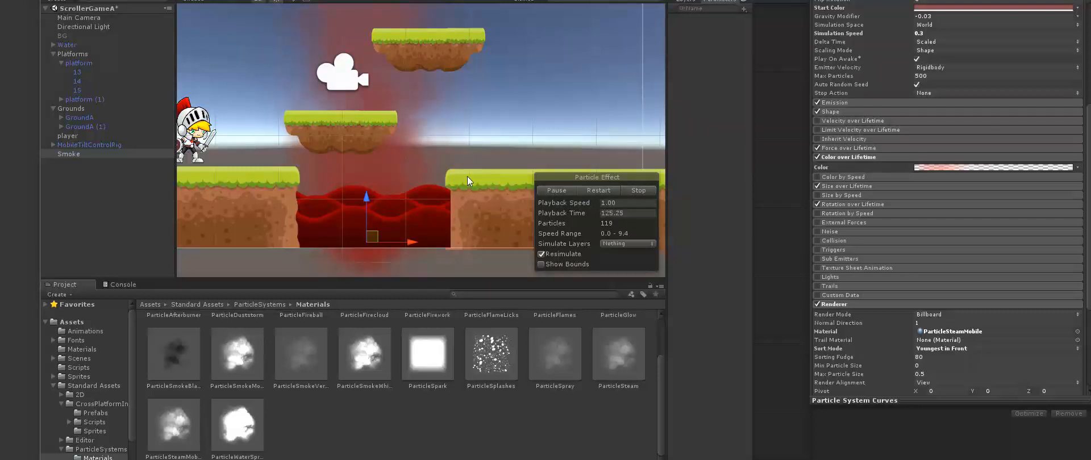
scroll(462, 187, "up", 2)
scroll(454, 197, "down", 4)
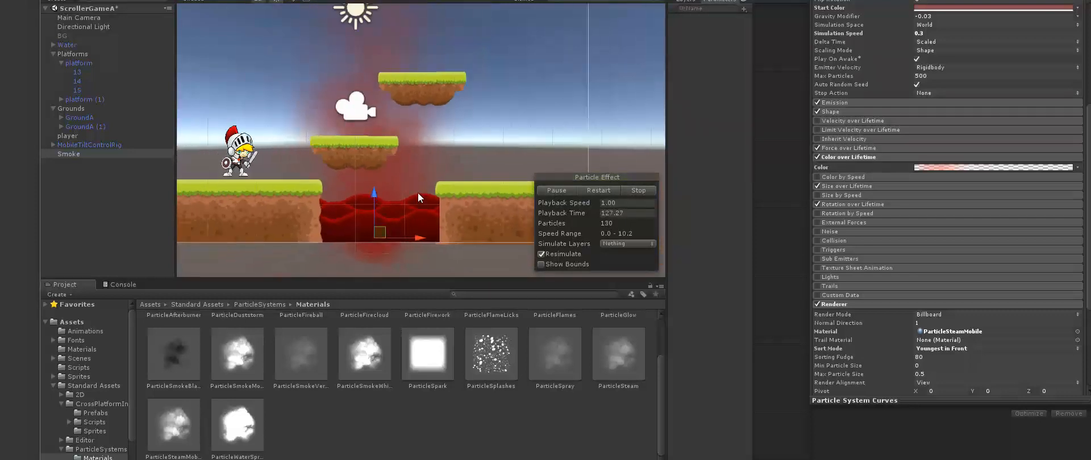
scroll(434, 179, "up", 1)
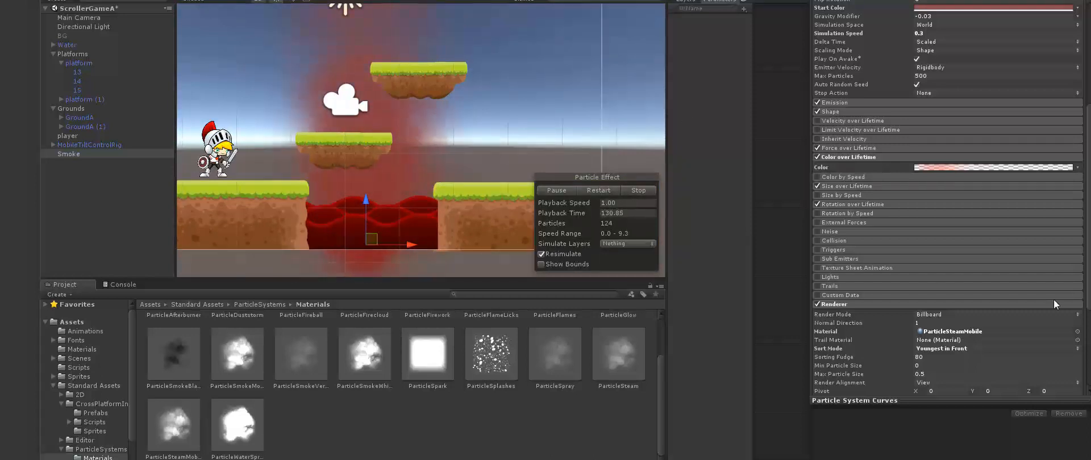
- Deselect the Smoke object and examine how high the smoke column rises above the lava and platforms
left_click(639, 122)
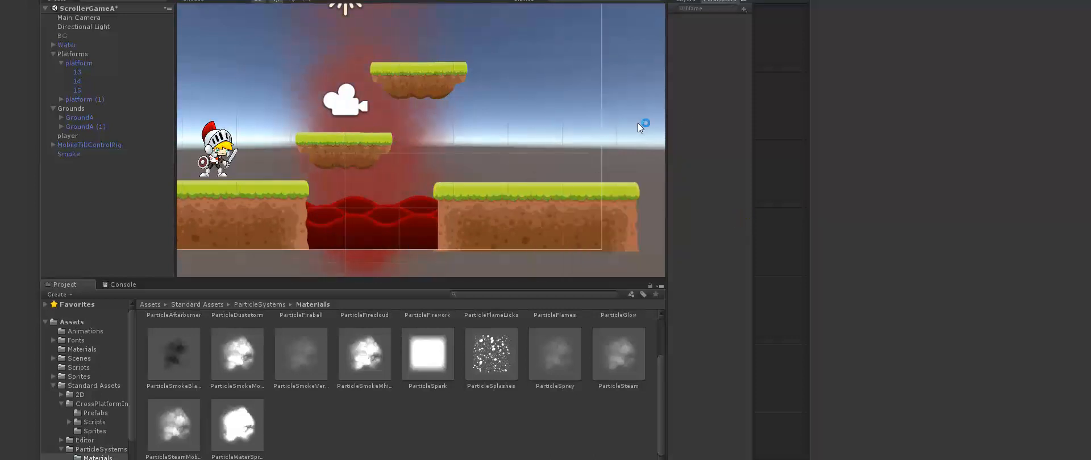
scroll(615, 108, "up", 1)
scroll(574, 126, "down", 2)
scroll(540, 113, "down", 3)
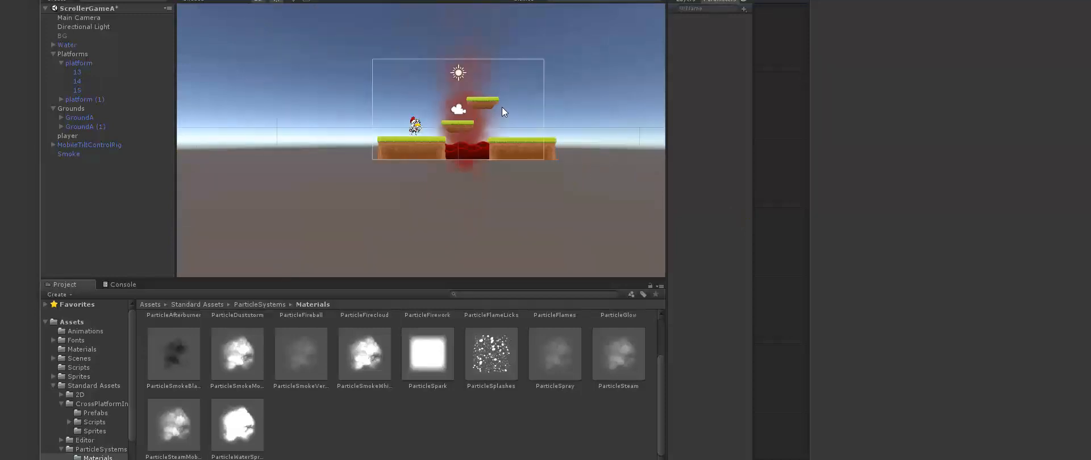
scroll(506, 105, "up", 2)
scroll(510, 88, "up", 1)
scroll(495, 51, "down", 3)
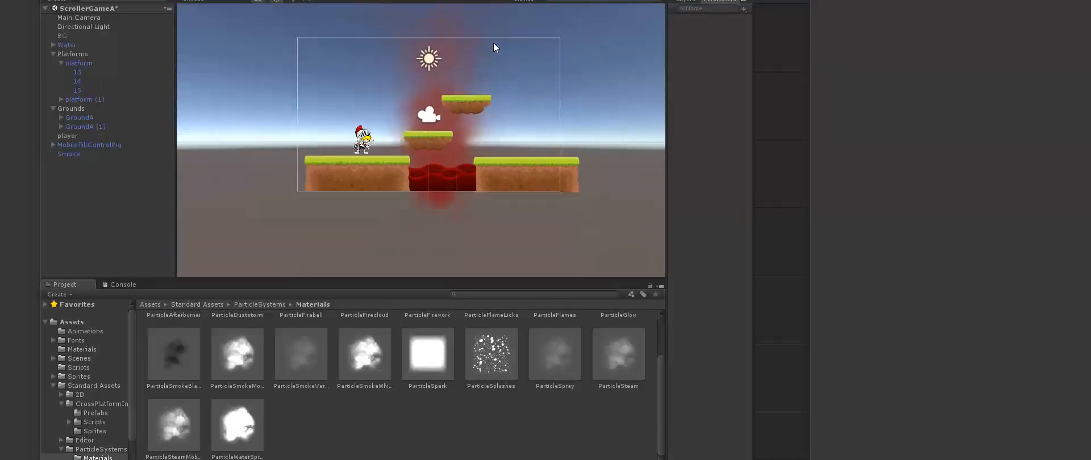
scroll(498, 78, "up", 1)
scroll(500, 76, "up", 1)
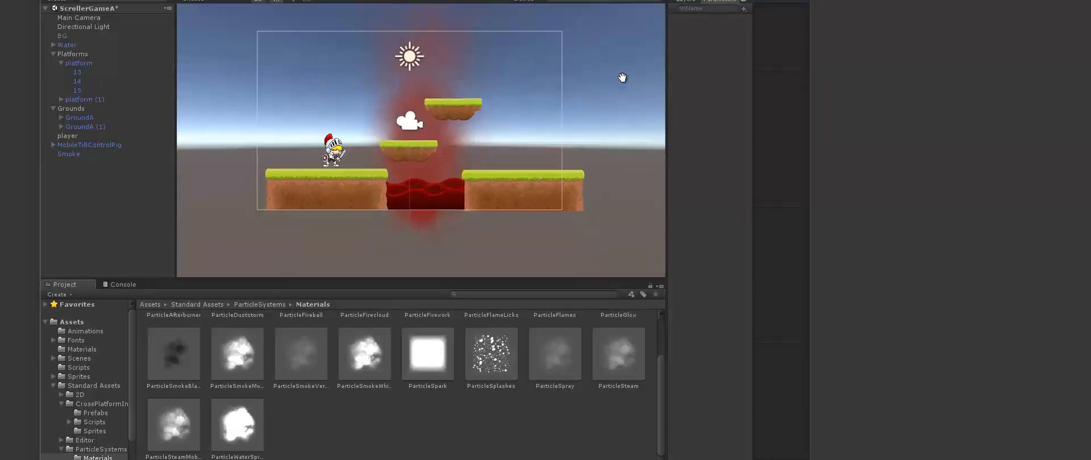
middle_click_drag(623, 78, 621, 173)
scroll(572, 178, "down", 1)
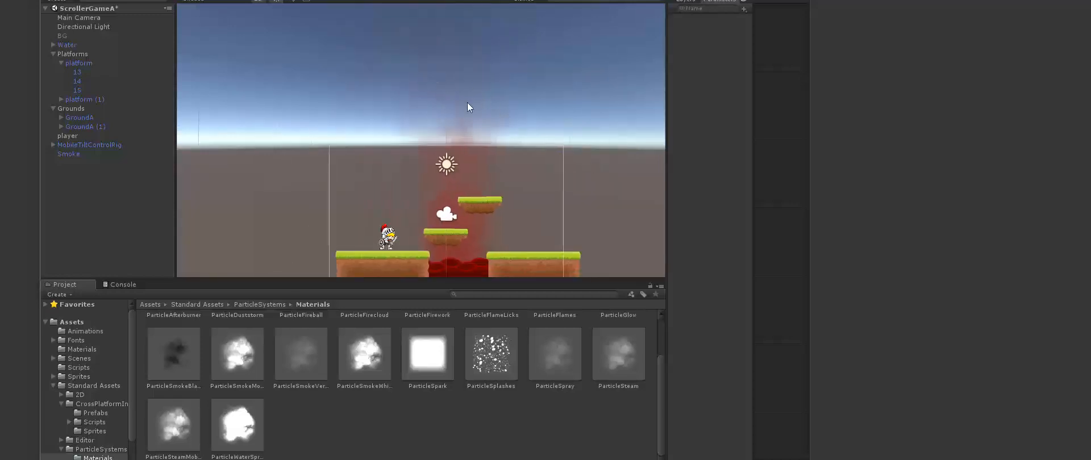
scroll(540, 174, "down", 2)
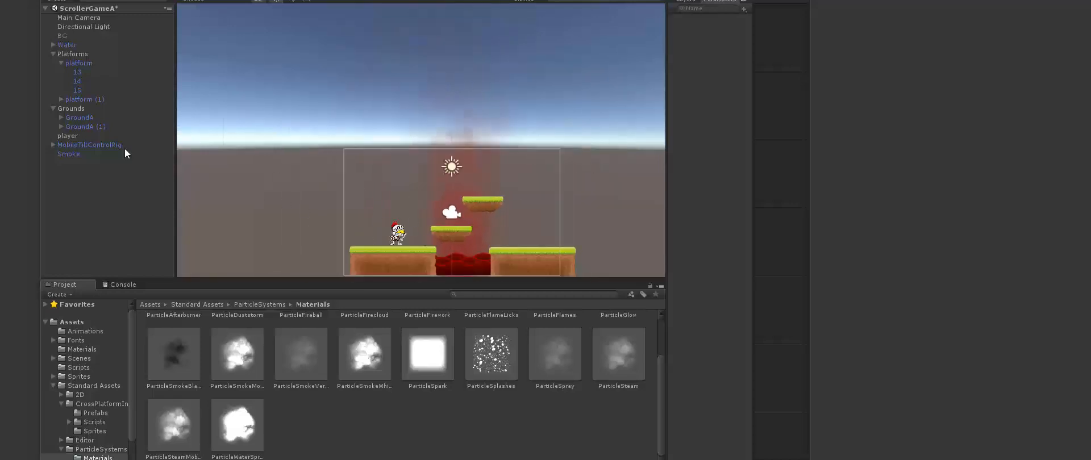
- Select the Smoke object and set its maximum Start Lifetime to 6, after trying 5
left_click(71, 157)
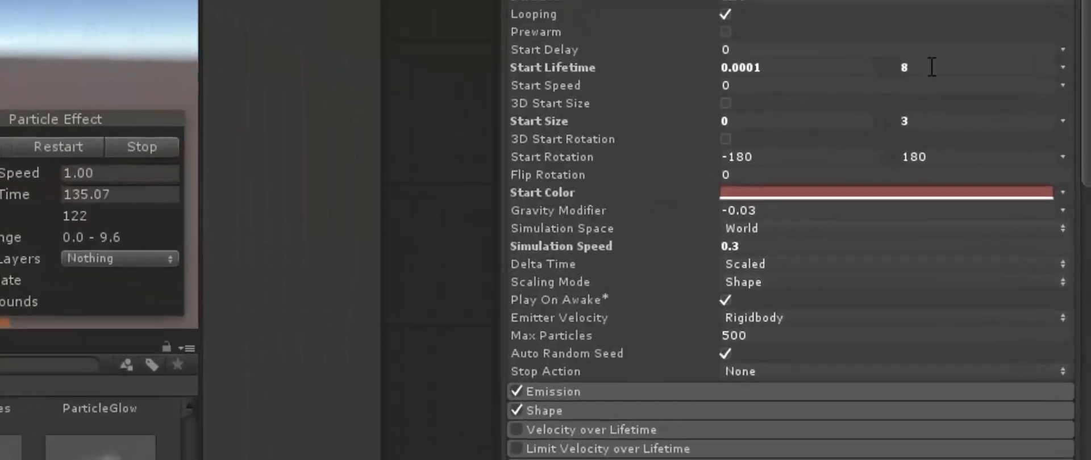
left_click(932, 66)
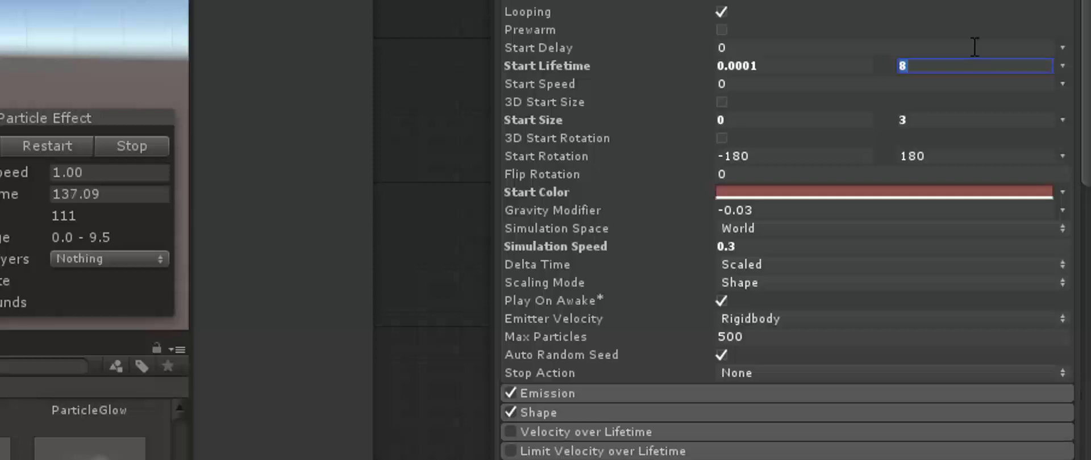
type("5")
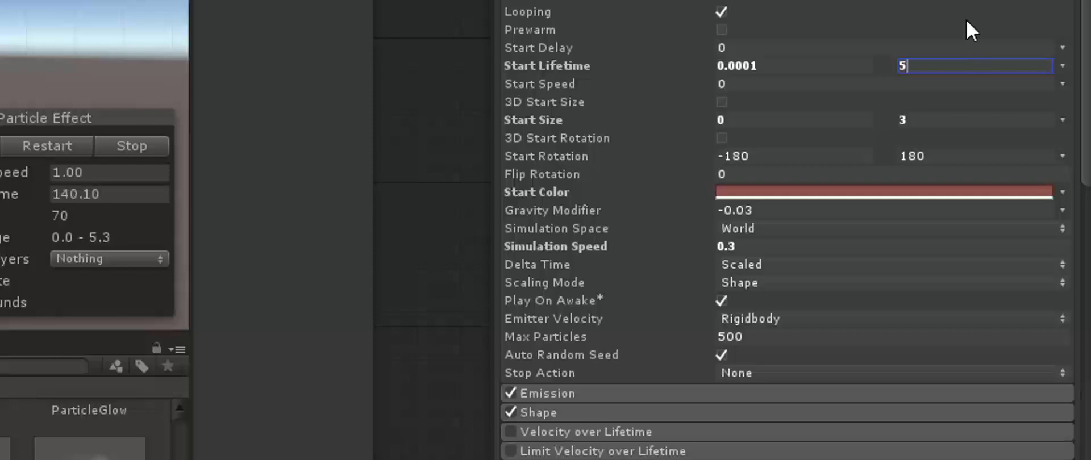
key("BackSpace")
type("6")
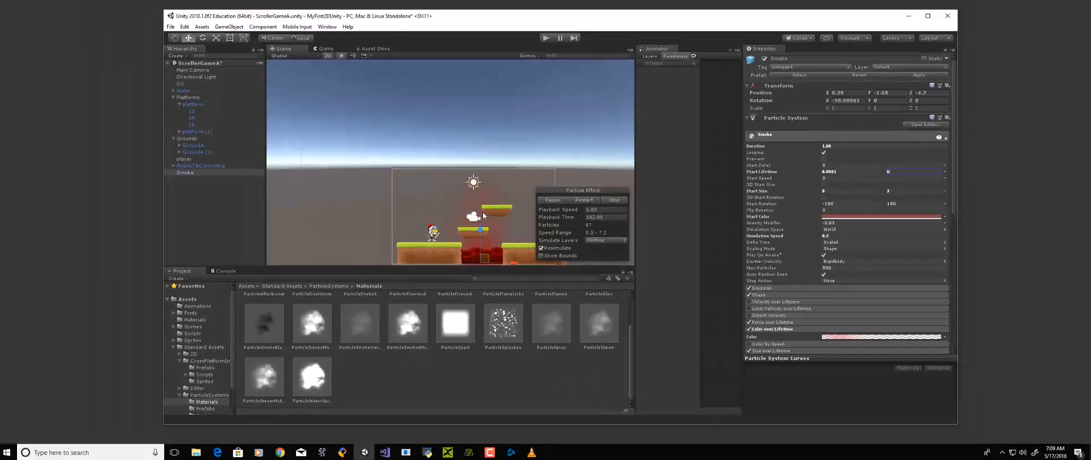
- Desaturate the Smoke particles' Start Color to a neutral mid grey
scroll(503, 220, "up", 3)
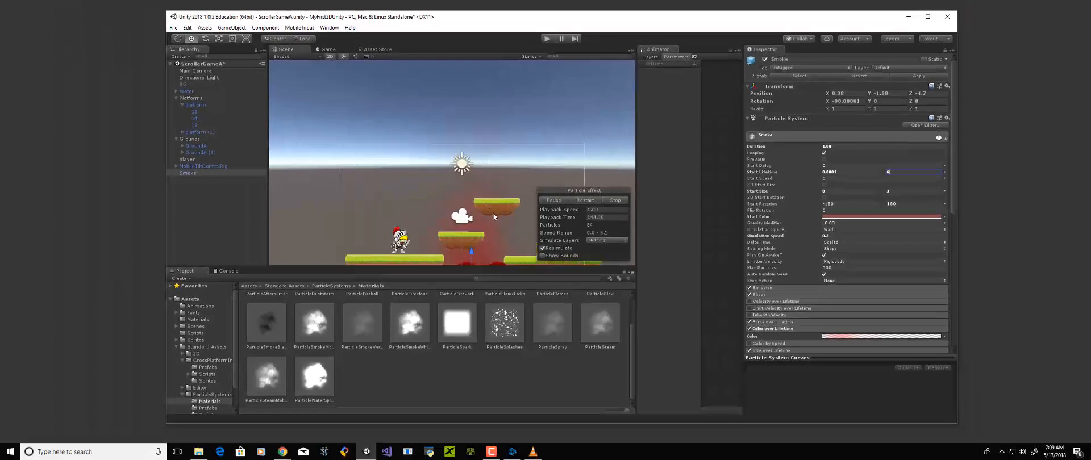
scroll(496, 215, "up", 2)
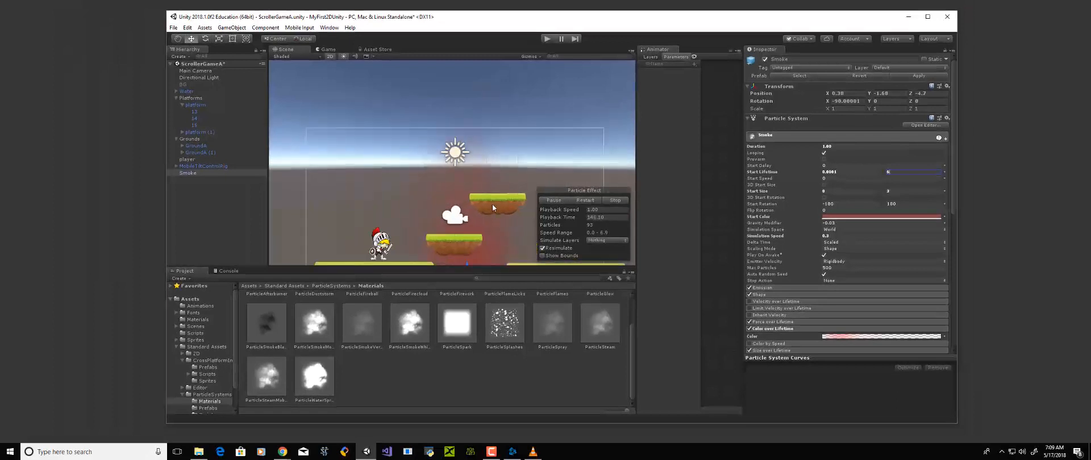
scroll(480, 207, "down", 3)
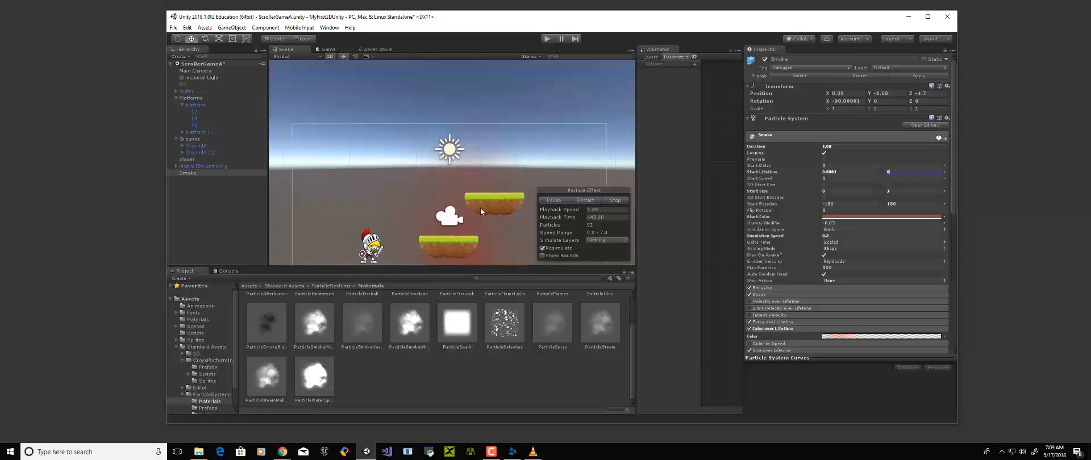
middle_click_drag(486, 213, 450, 149)
scroll(475, 189, "up", 3)
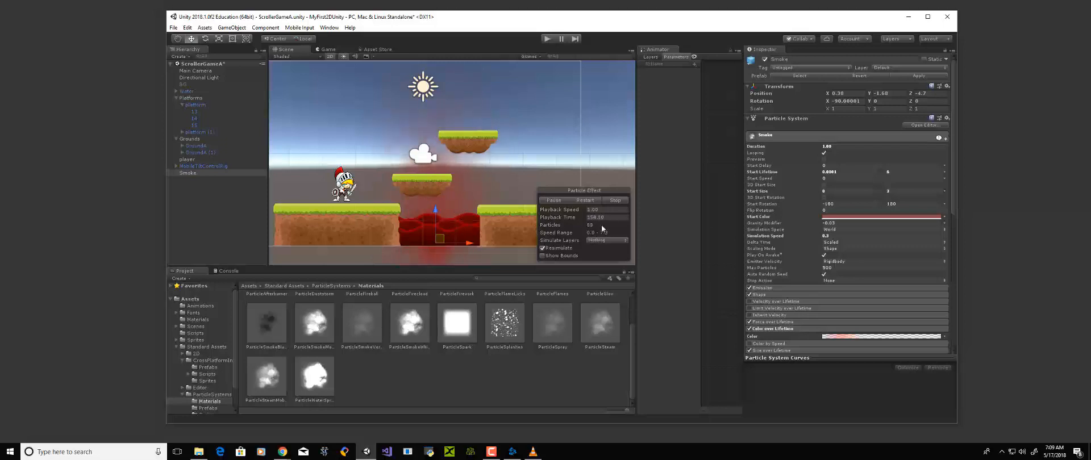
left_click(870, 217)
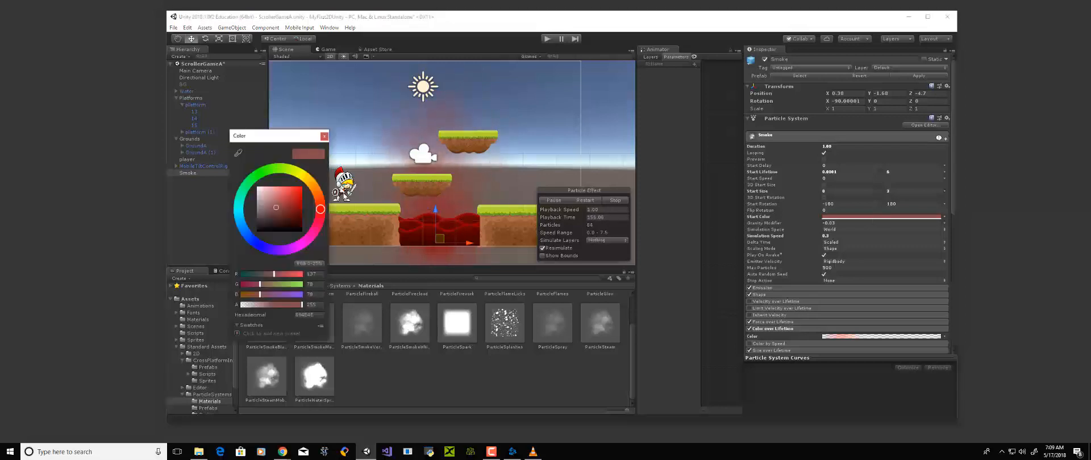
left_click(271, 207)
left_click_drag(271, 209, 260, 214)
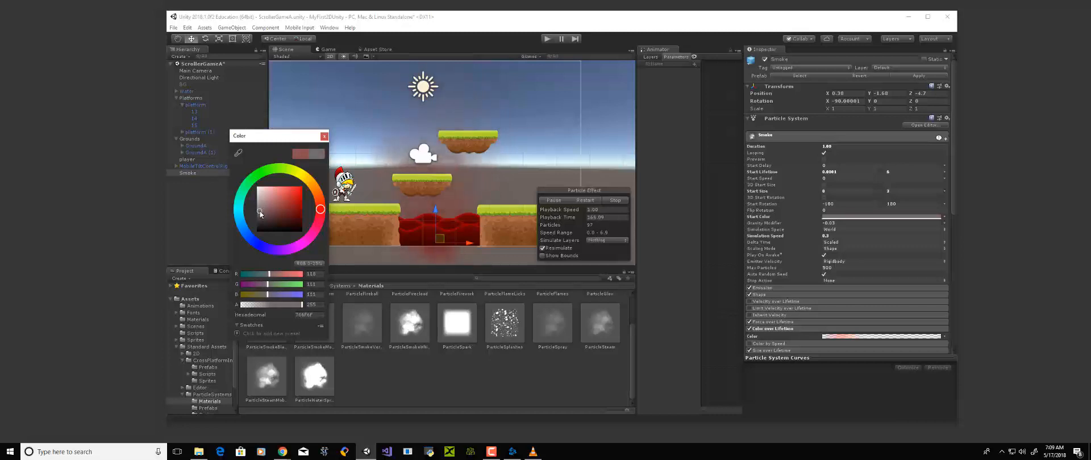
left_click(324, 136)
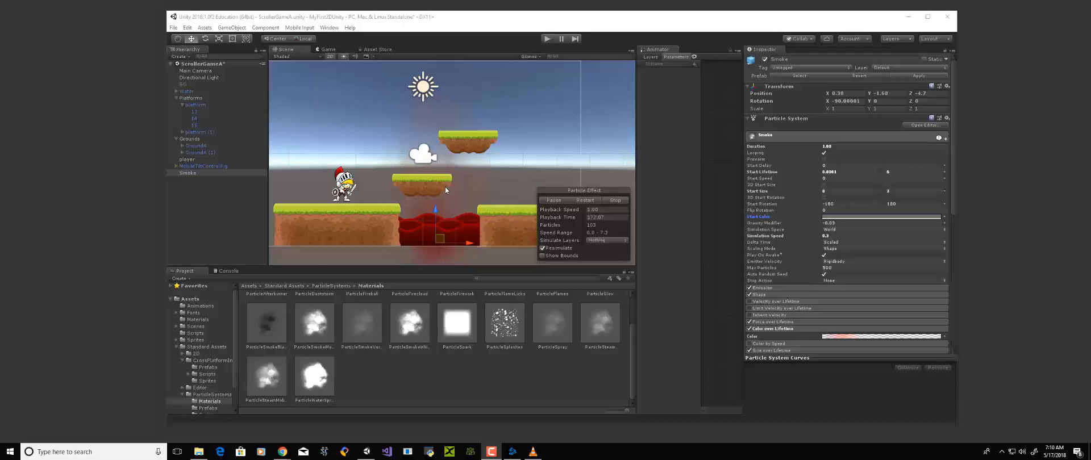
- Run the scene in Play mode and move the knight right and jump to check the smoke over the lava
left_click(547, 39)
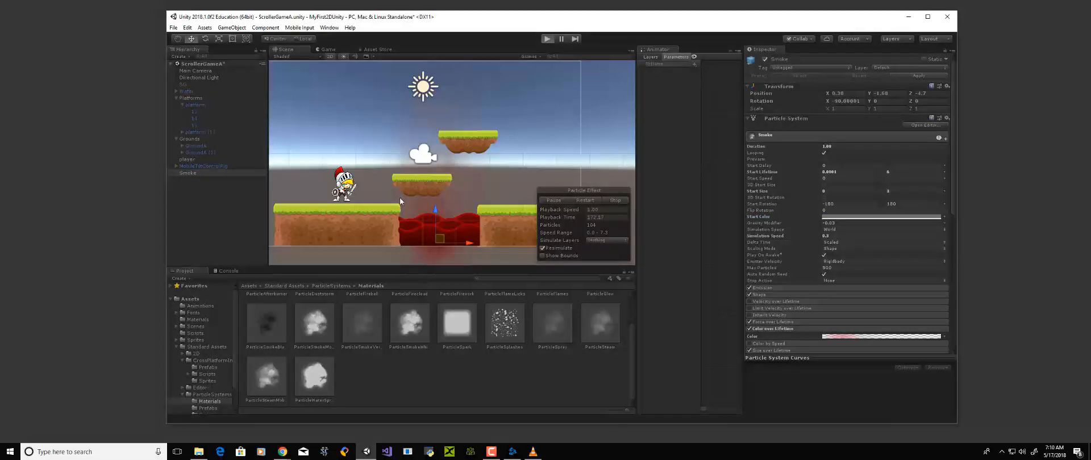
key("ctrl+p")
key("Right")
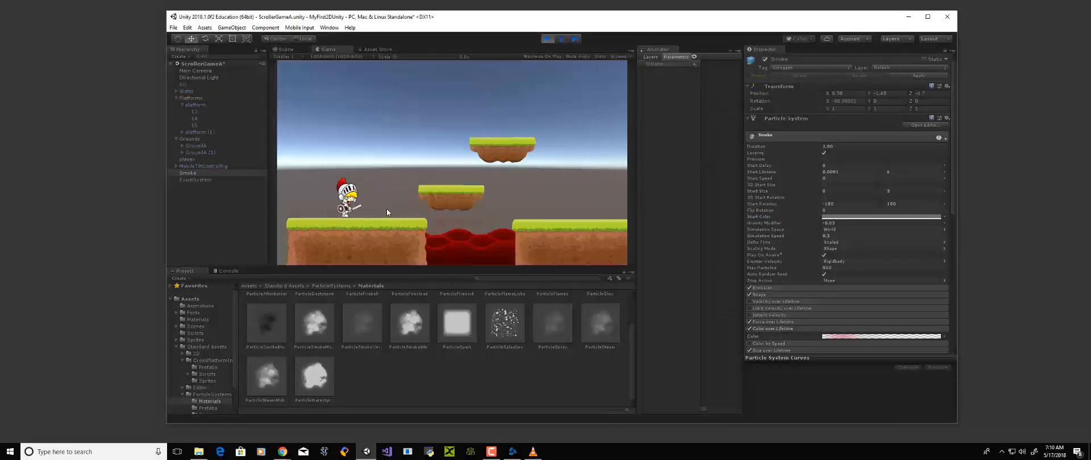
key("space")
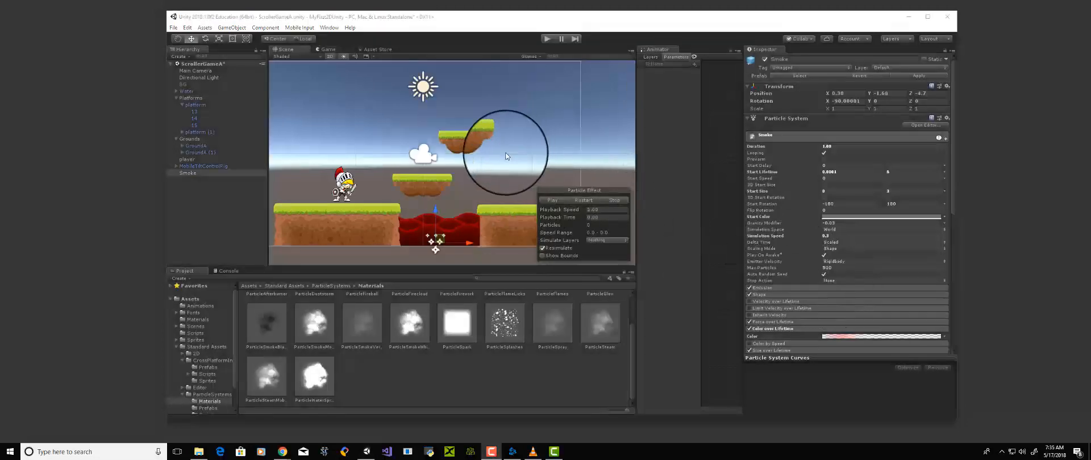
- Activate the BG background object and run the scene in Play mode to view the smoke against it
left_click(190, 84)
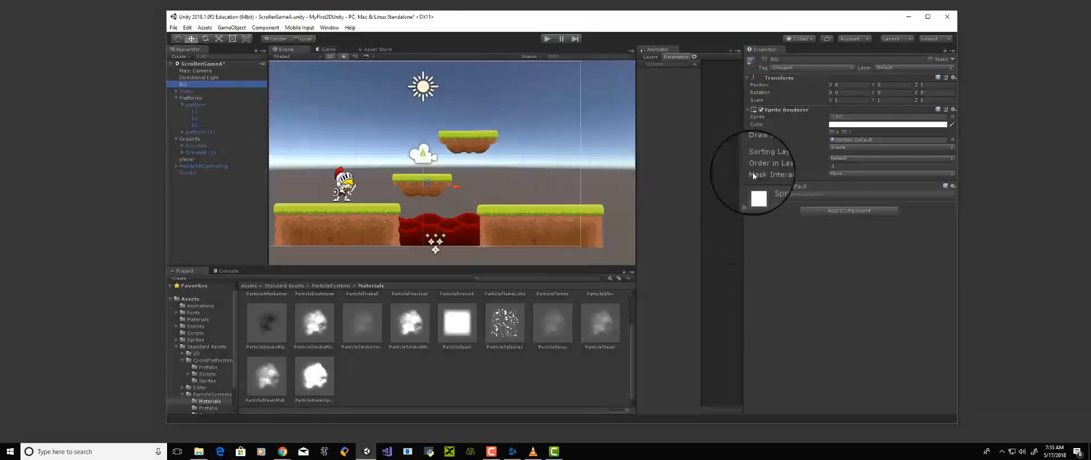
left_click(765, 59)
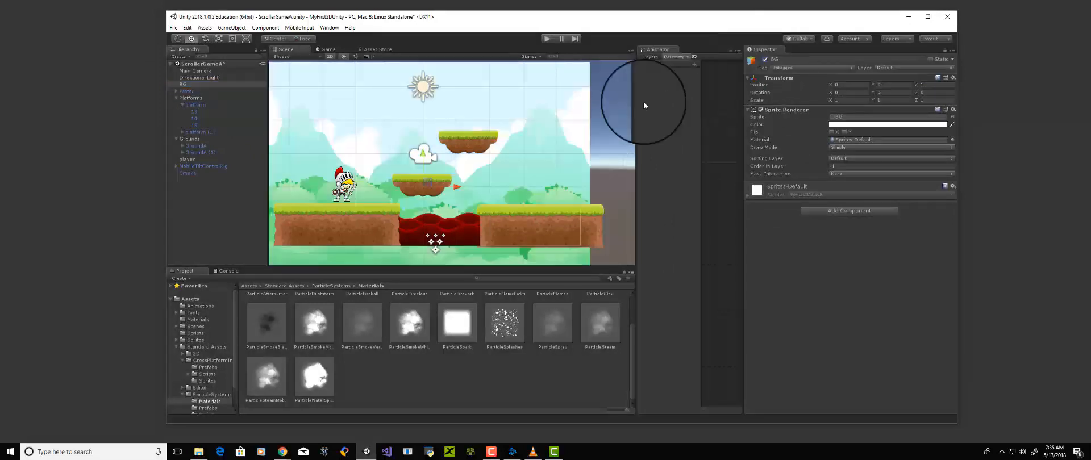
left_click(547, 39)
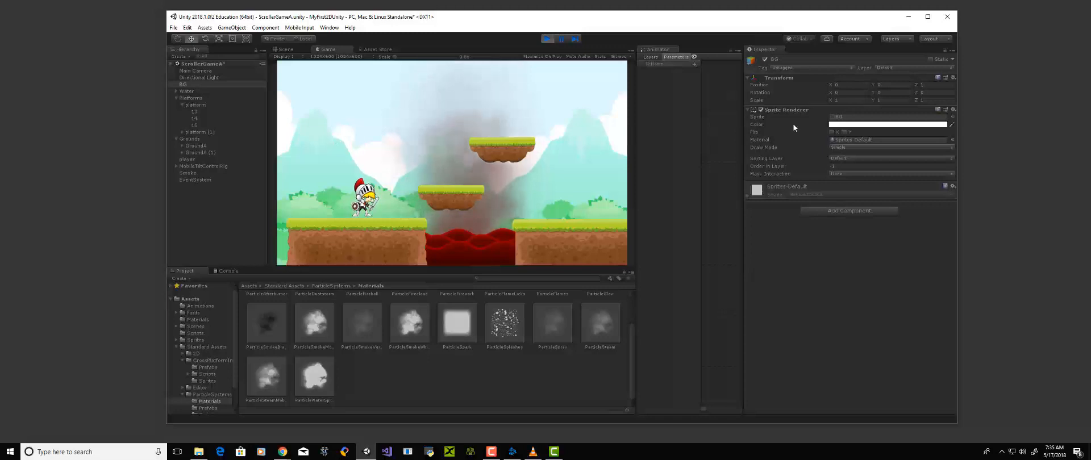
- Darken the BG sprite's Color to a neutral grey of about RGB 111, 111, 111 while the scene is playing
left_click(859, 124)
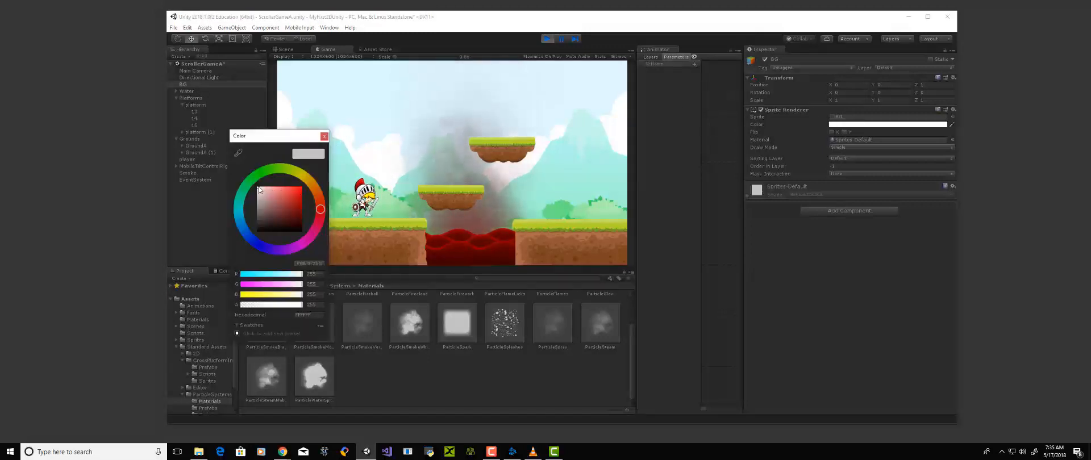
left_click(258, 194)
left_click_drag(258, 193, 240, 212)
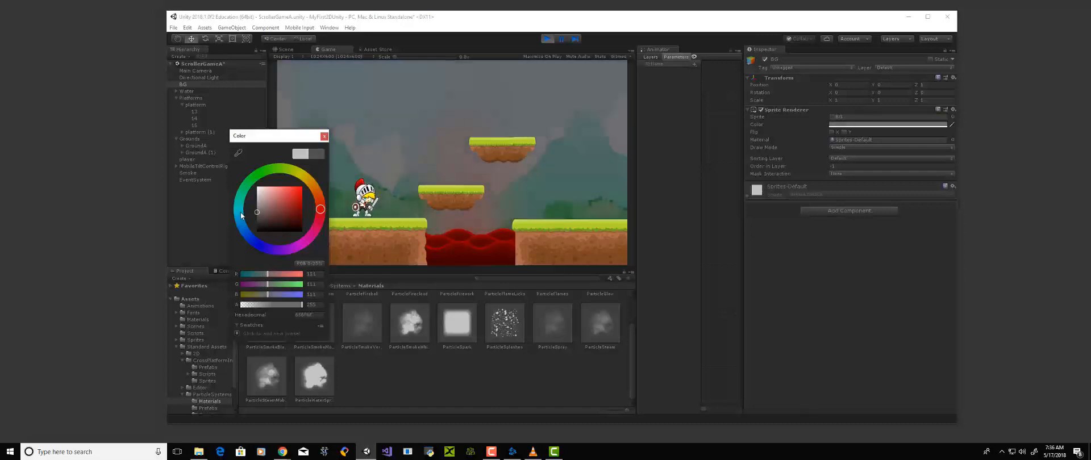
left_click_drag(278, 138, 175, 113)
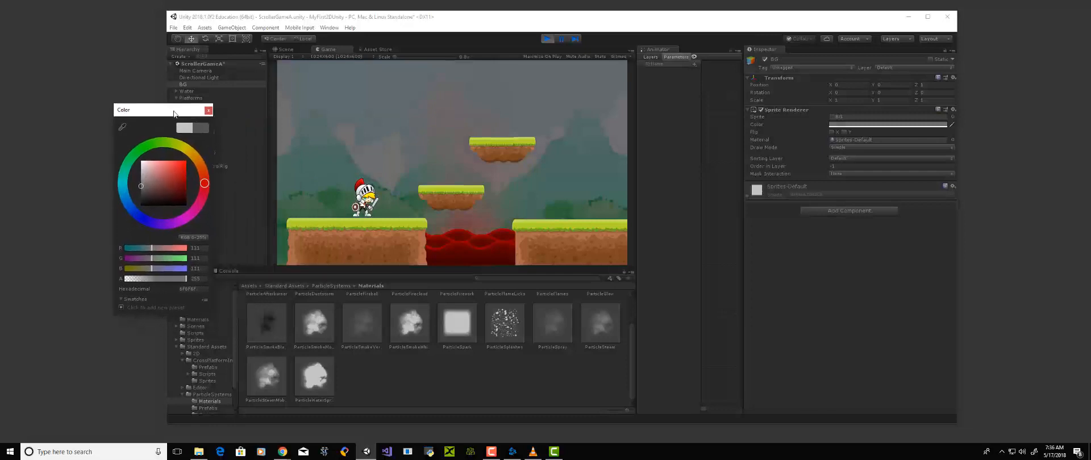
left_click(208, 111)
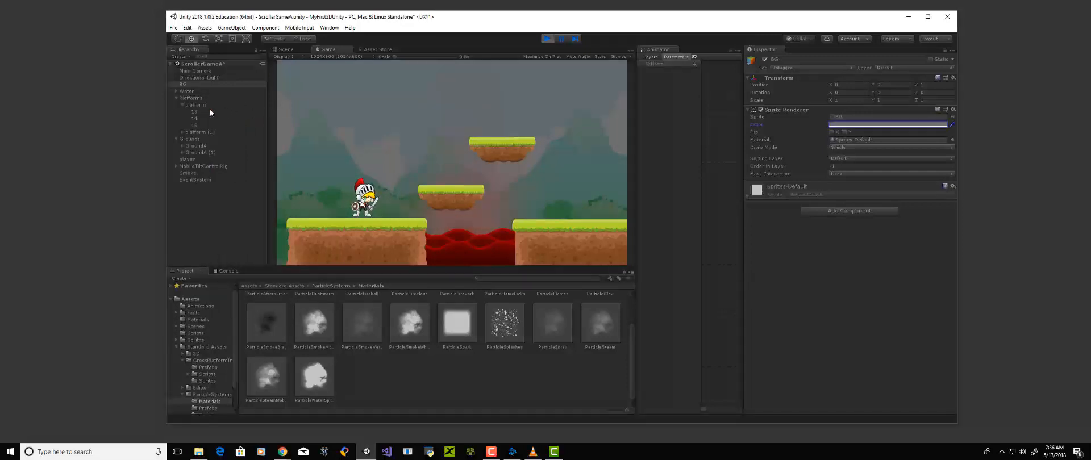